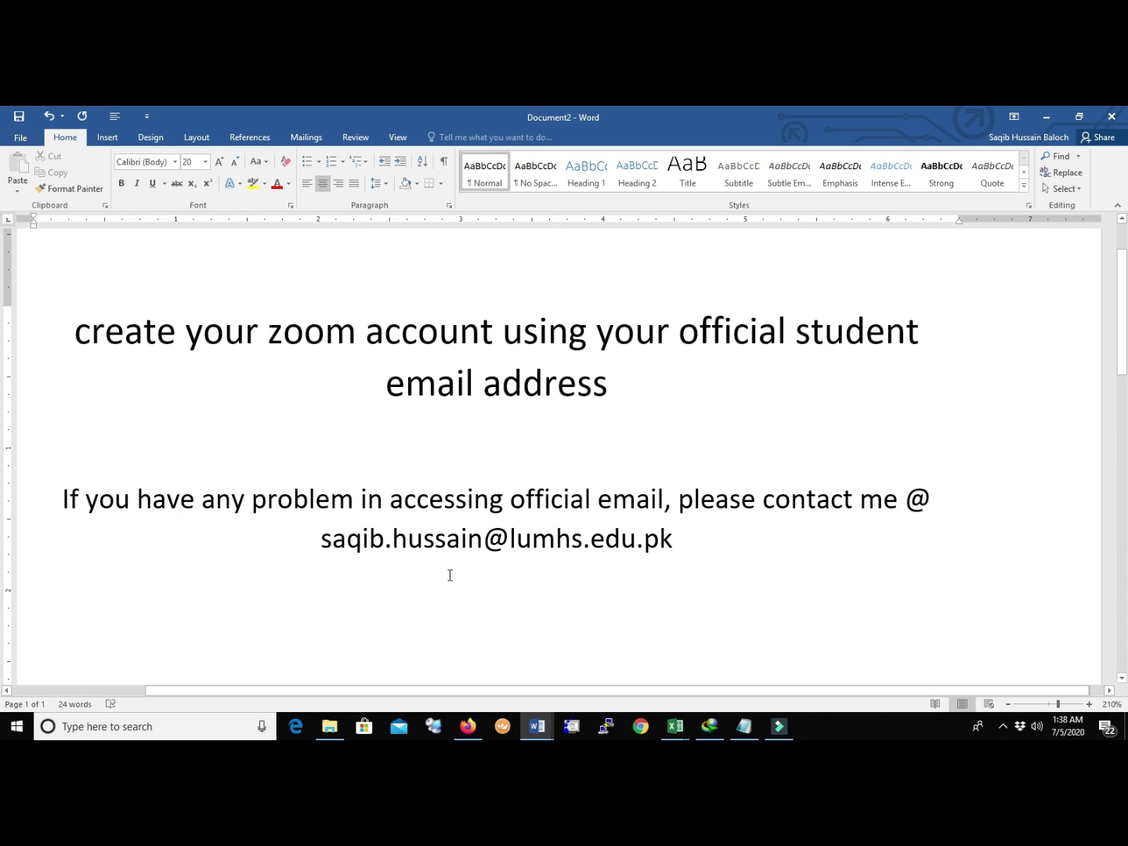
Step: Bring up Chrome from the taskbar and load zoom.us
{"action": "left_click", "coordinate": [641, 727]}
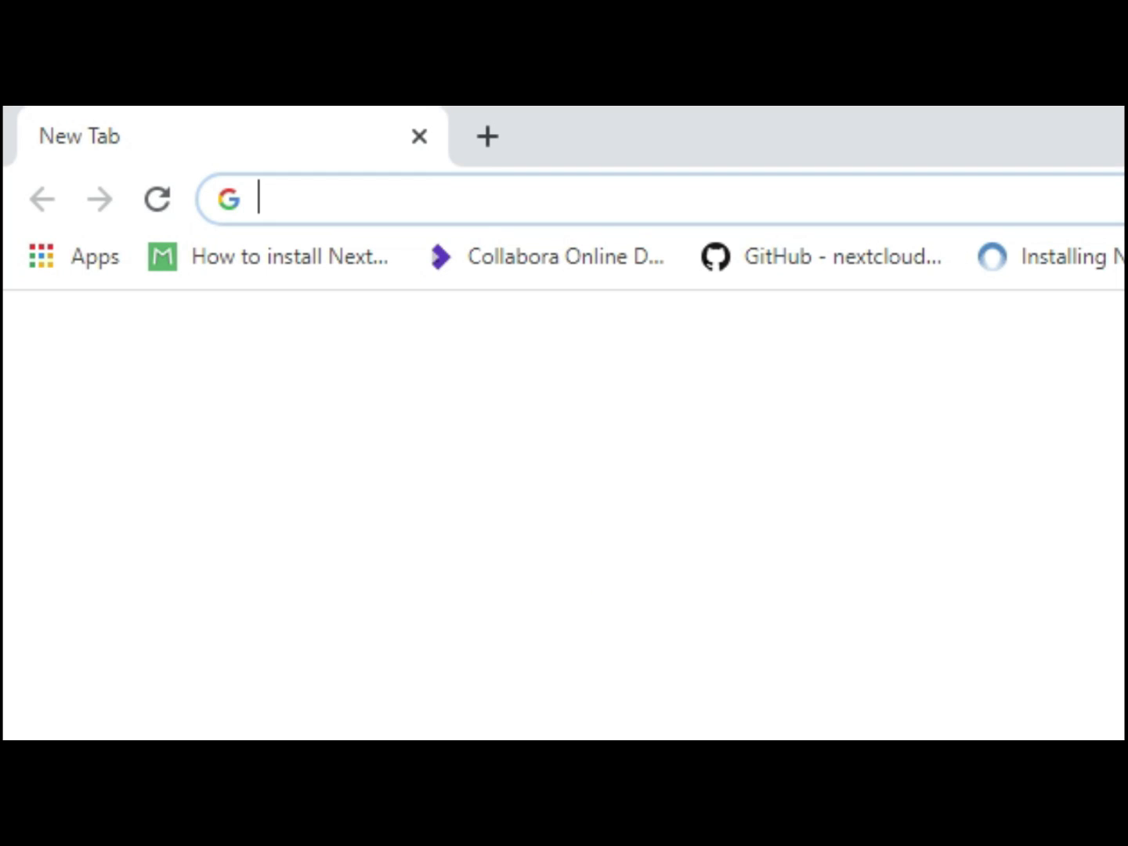
{"action": "type", "text": "zoom.us"}
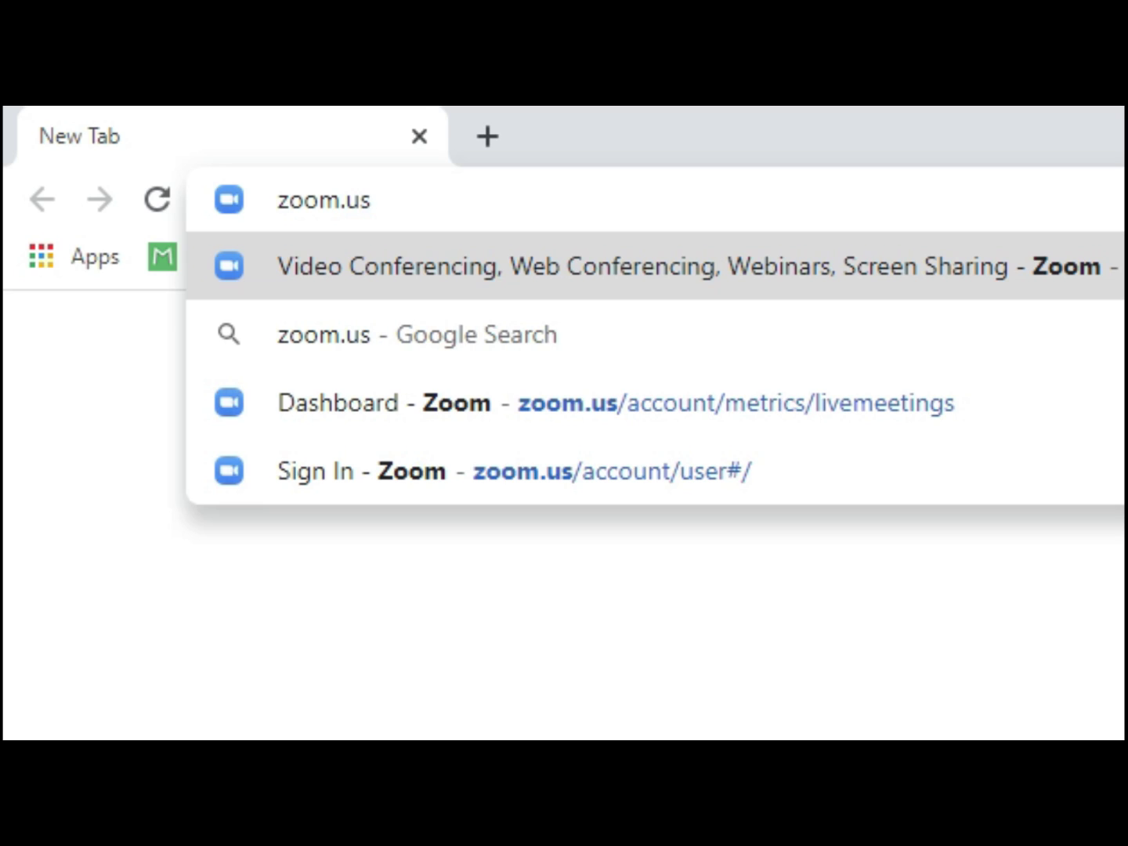
{"action": "key", "text": "Return"}
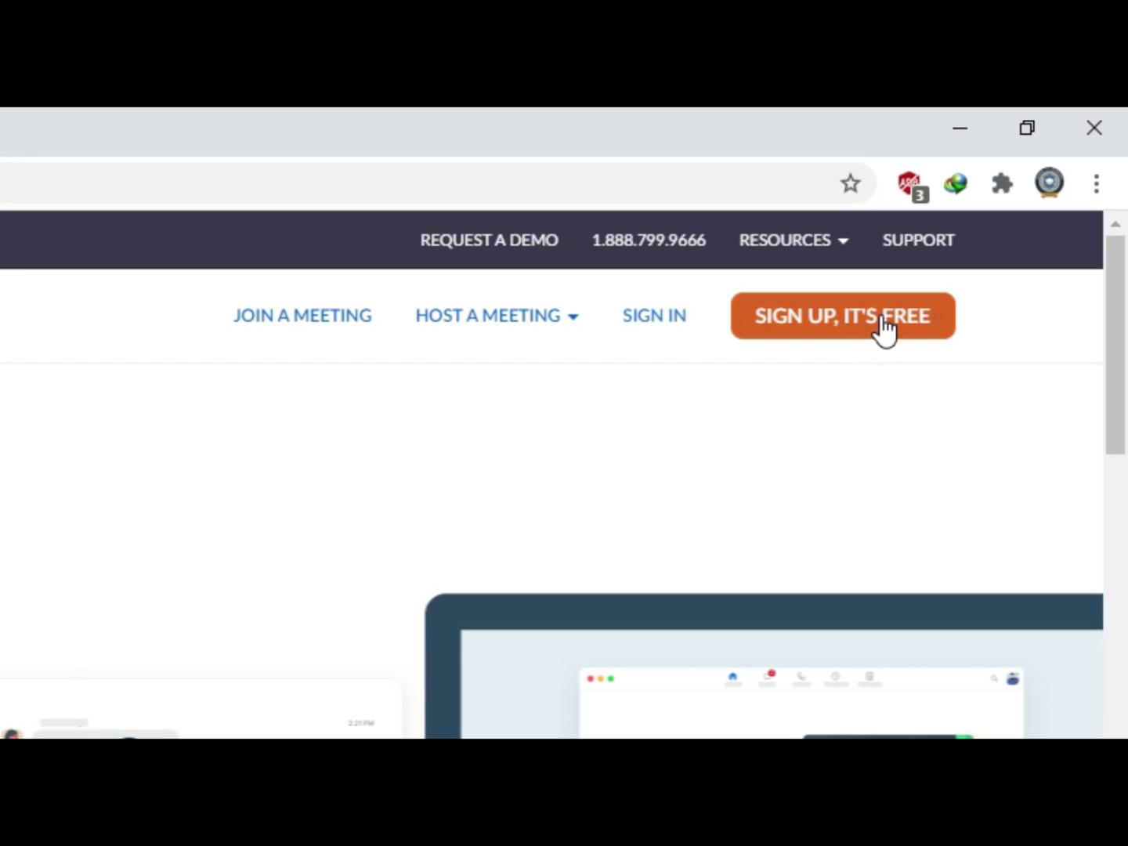
Step: Begin the free sign-up and submit a birth date of January 1, 1981
{"action": "left_click", "coordinate": [882, 318]}
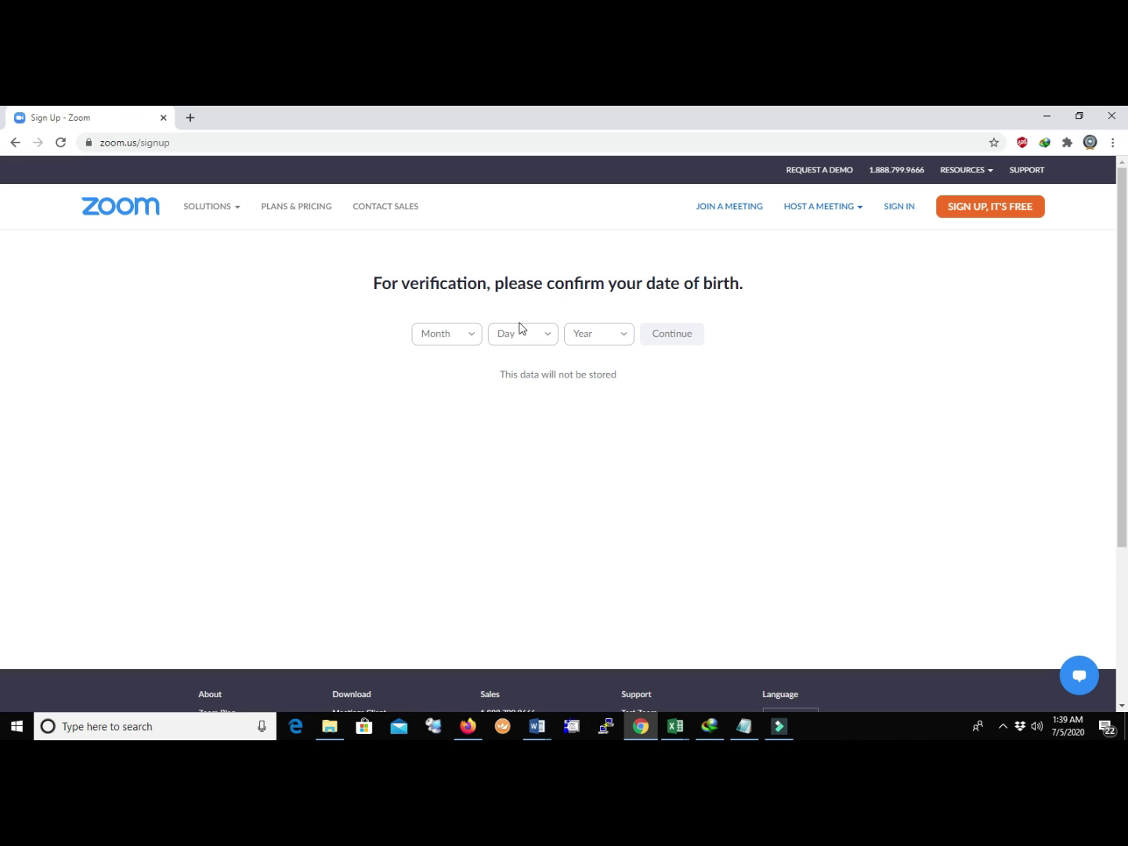
{"action": "left_click", "coordinate": [472, 339]}
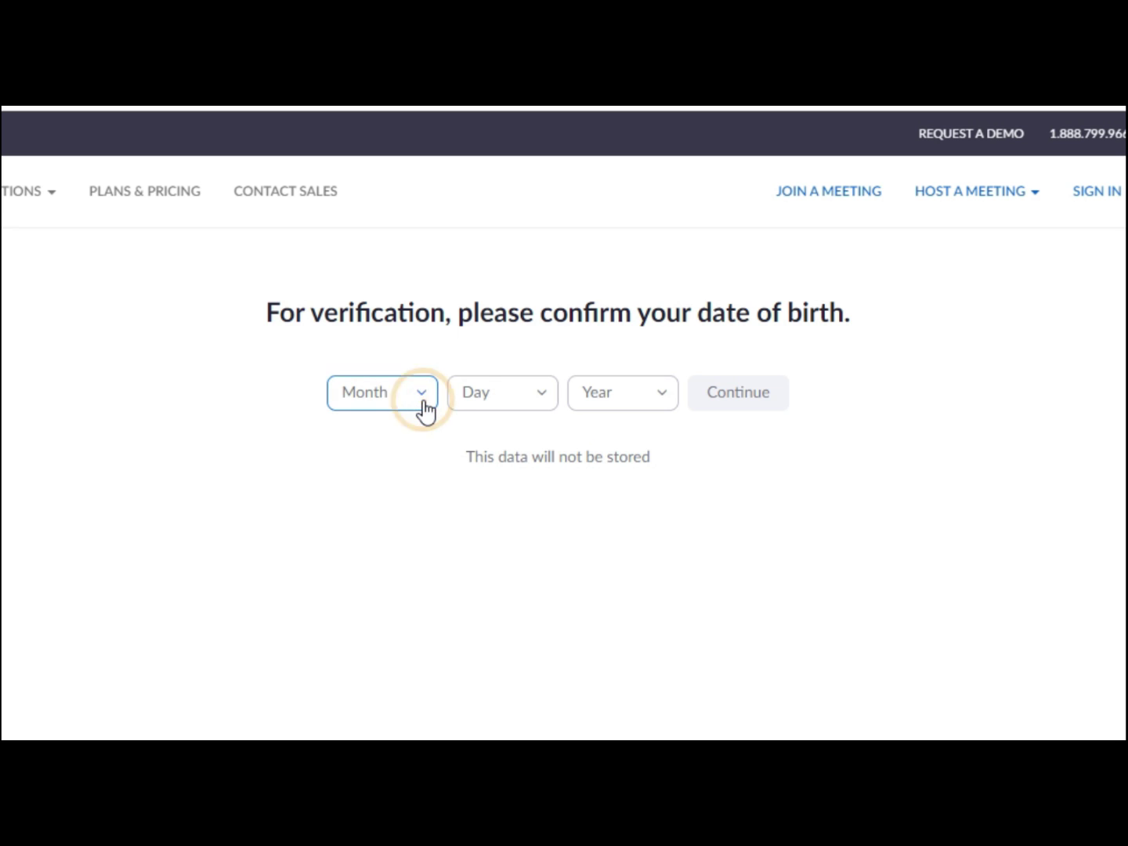
{"action": "left_click", "coordinate": [365, 444]}
{"action": "left_click", "coordinate": [533, 403]}
{"action": "left_click", "coordinate": [466, 444]}
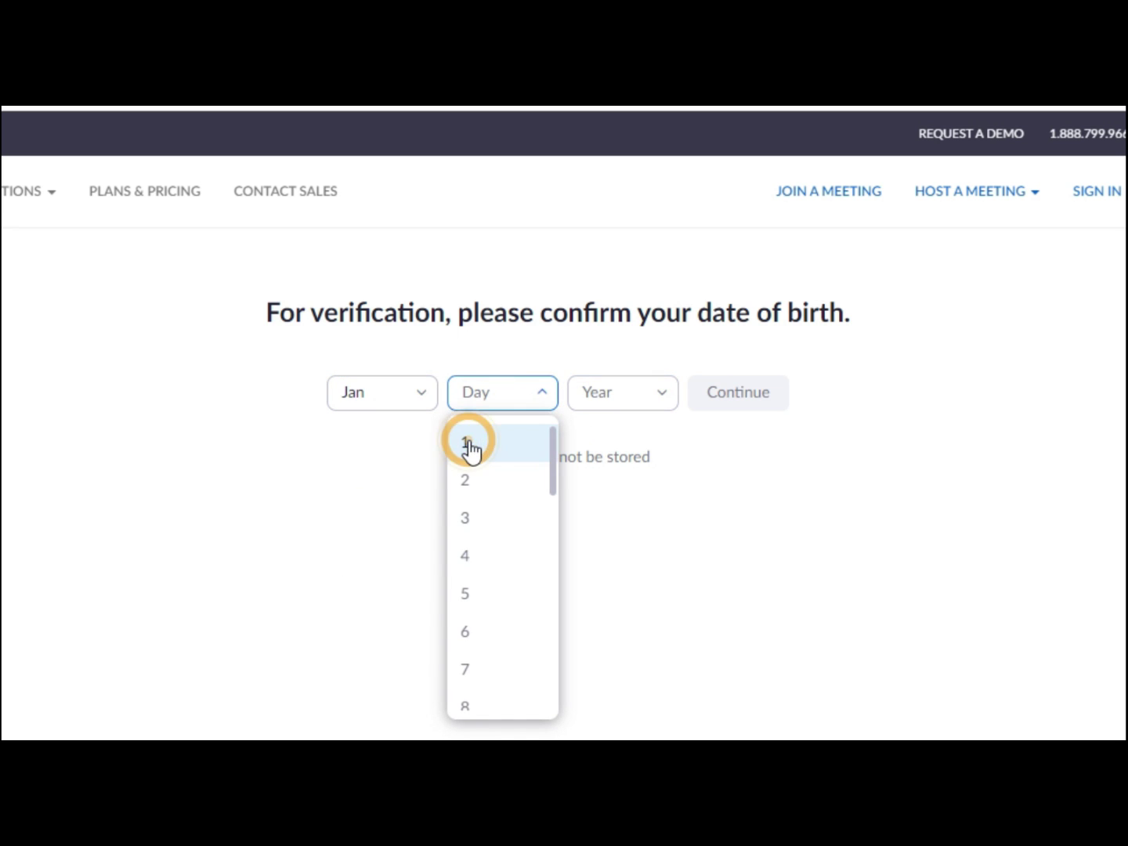
{"action": "left_click", "coordinate": [660, 400]}
{"action": "left_click", "coordinate": [671, 441]}
{"action": "left_click_drag", "start_coordinate": [672, 446], "coordinate": [674, 537]}
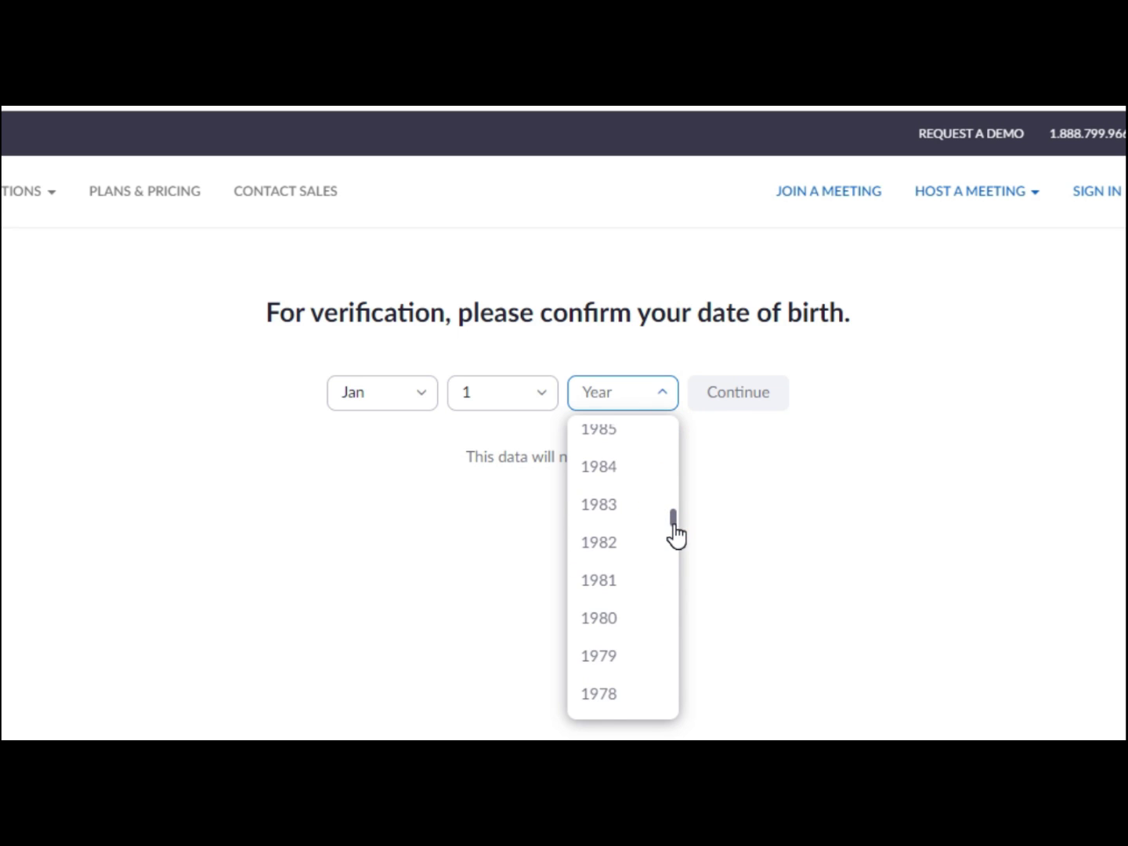
{"action": "left_click", "coordinate": [611, 583]}
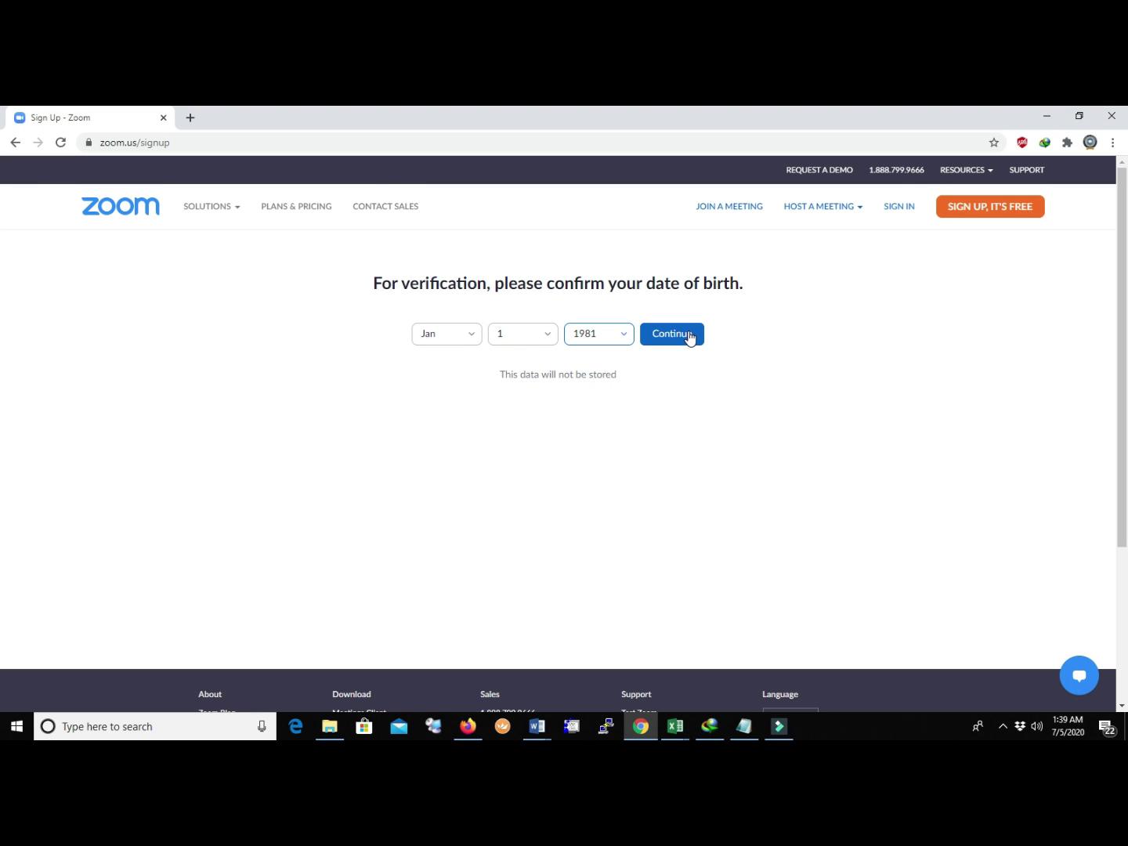
{"action": "left_click", "coordinate": [696, 337]}
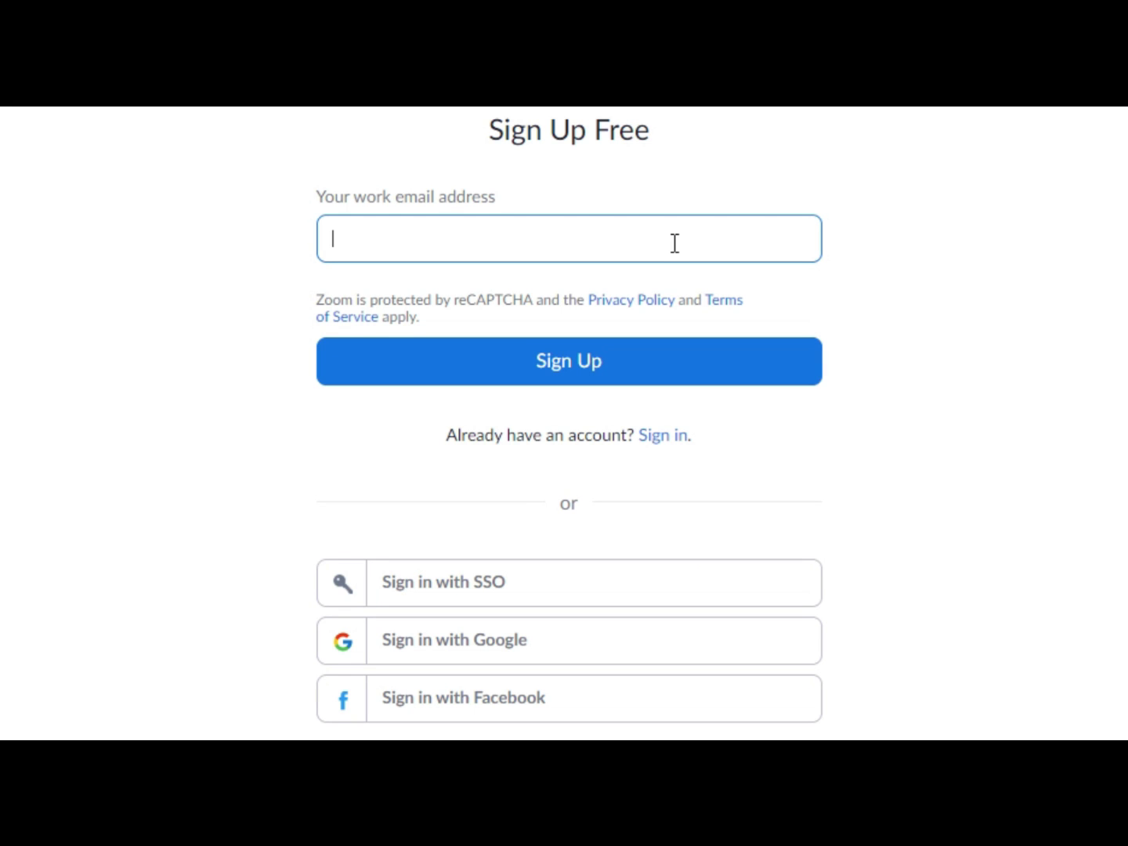
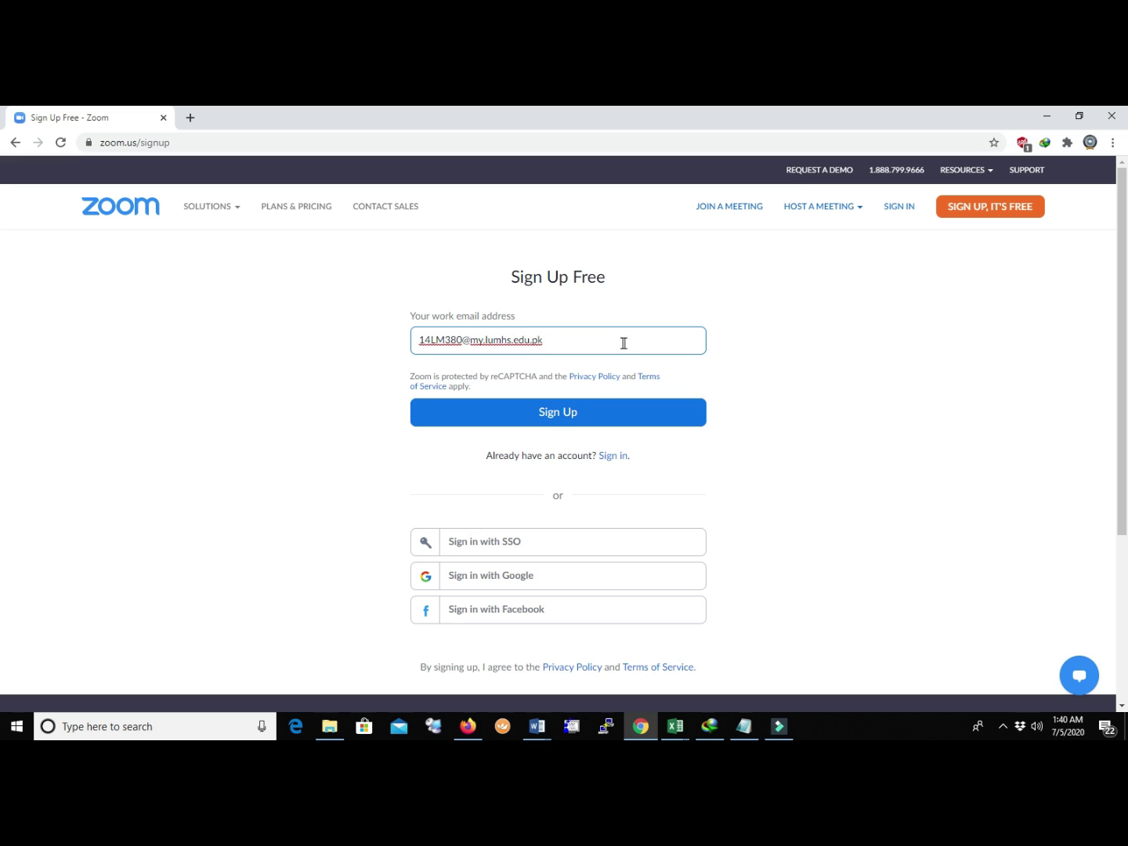
Step: Submit the Sign Up form so Zoom sends the confirmation email
{"action": "left_click", "coordinate": [564, 418]}
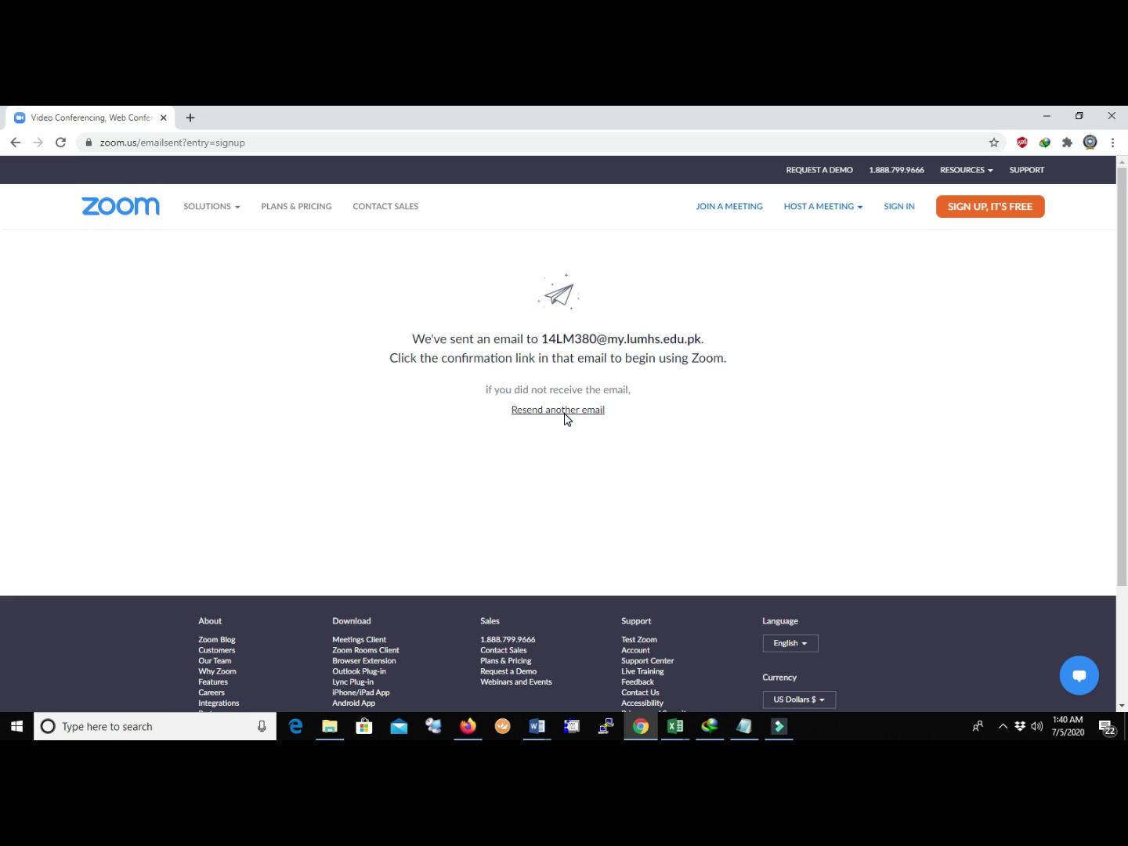
Step: Load portal.office.com in a new browser tab
{"action": "left_click", "coordinate": [189, 119]}
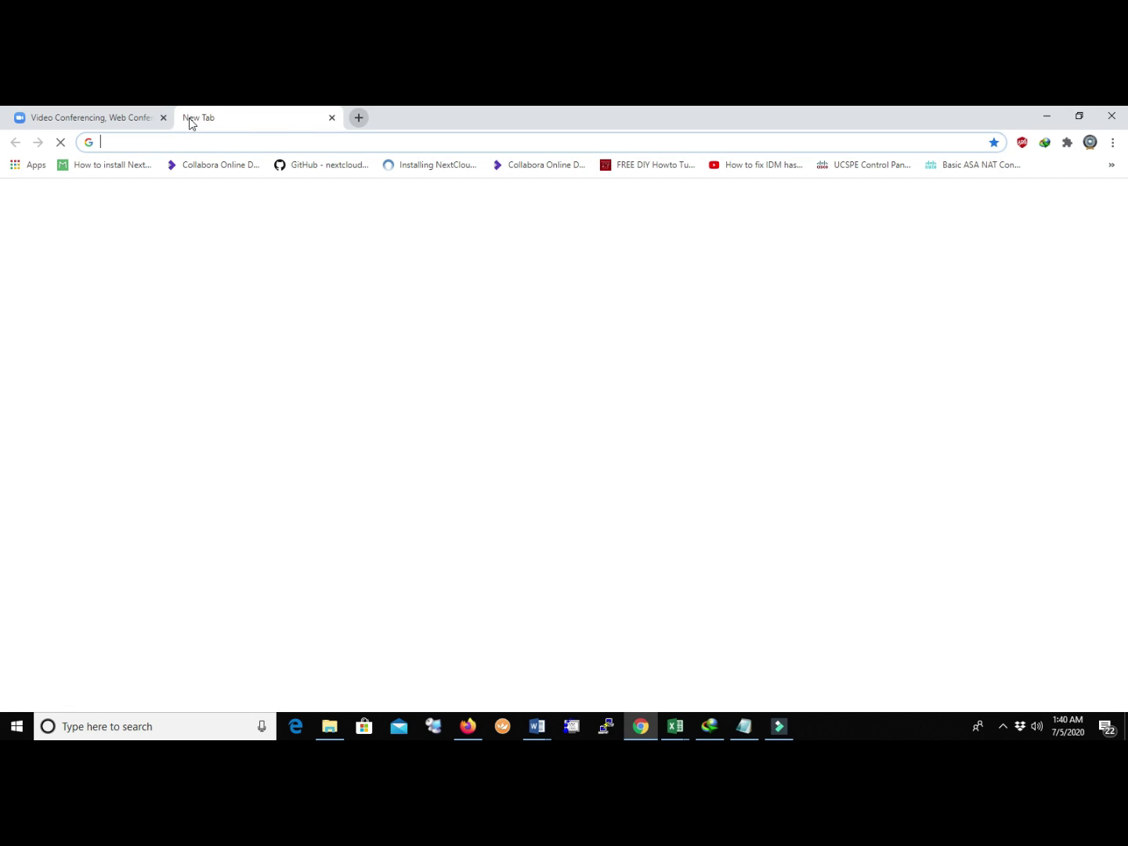
{"action": "left_click", "coordinate": [207, 143]}
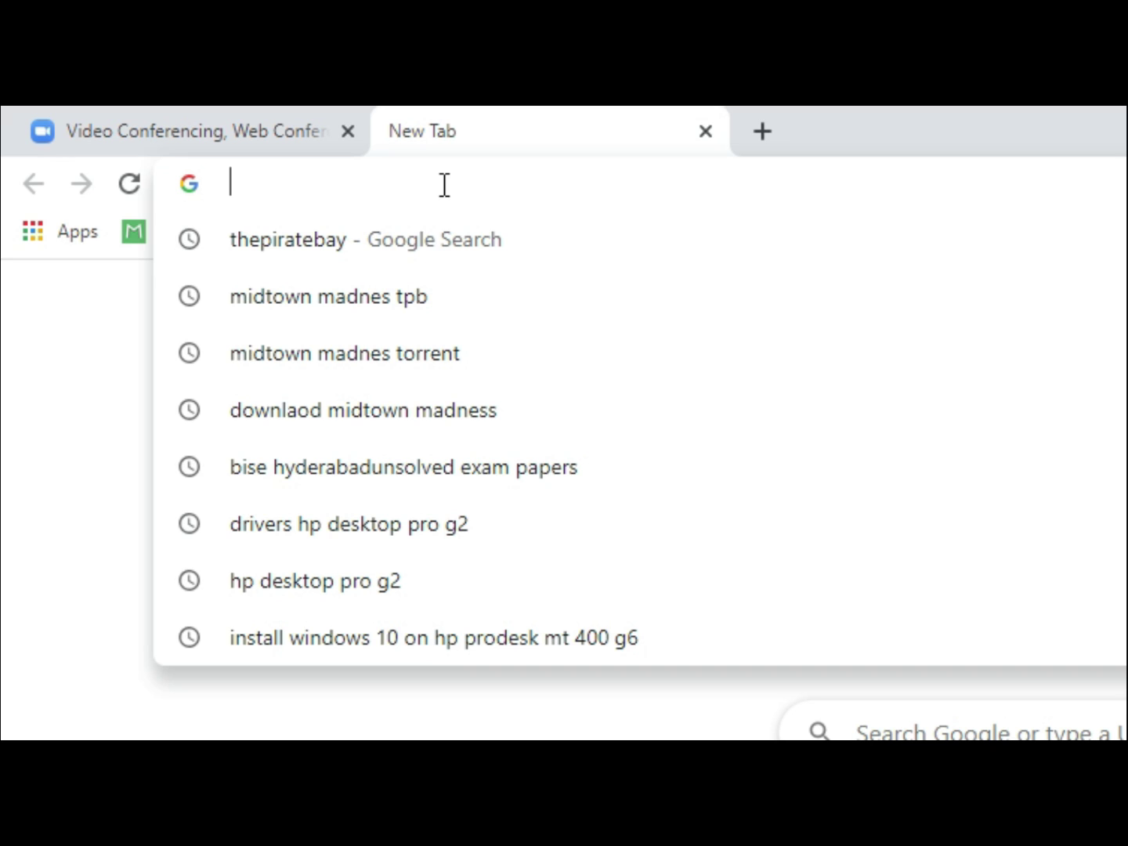
{"action": "type", "text": "portal.off"}
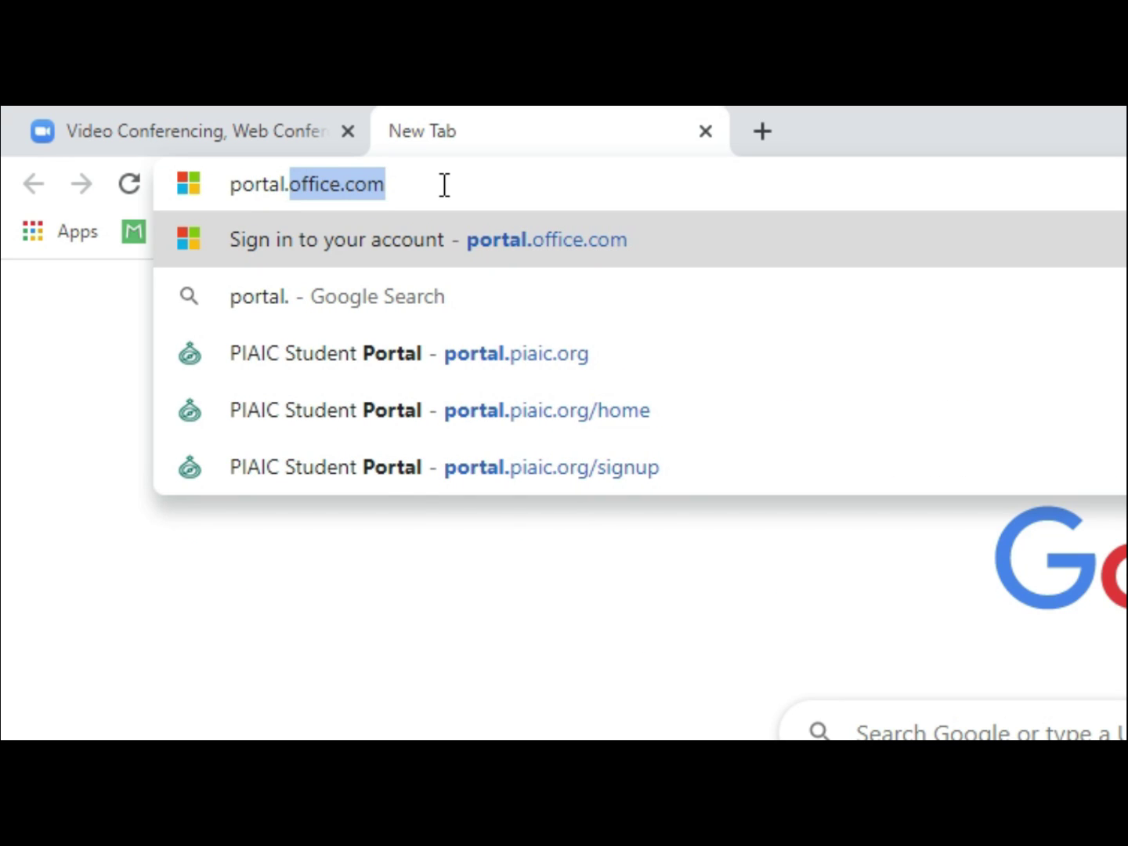
{"action": "type", "text": "ice.com"}
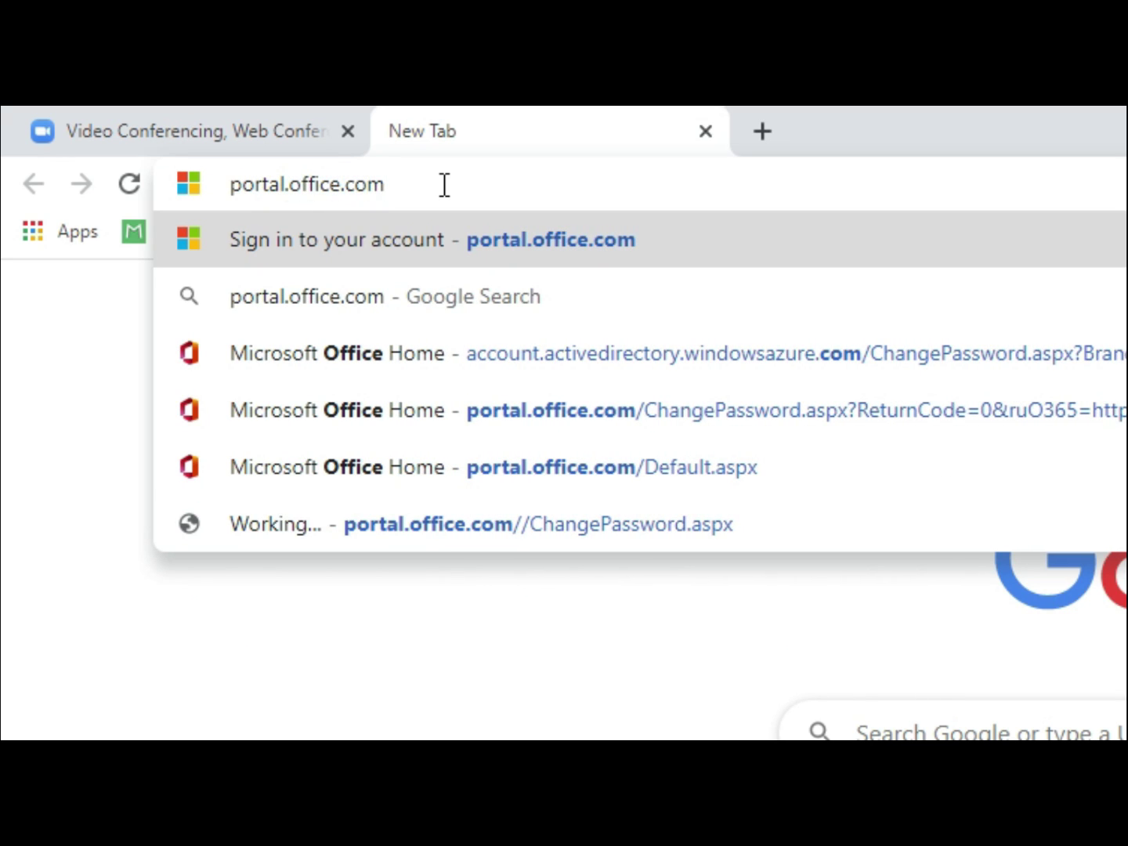
{"action": "key", "text": "Return"}
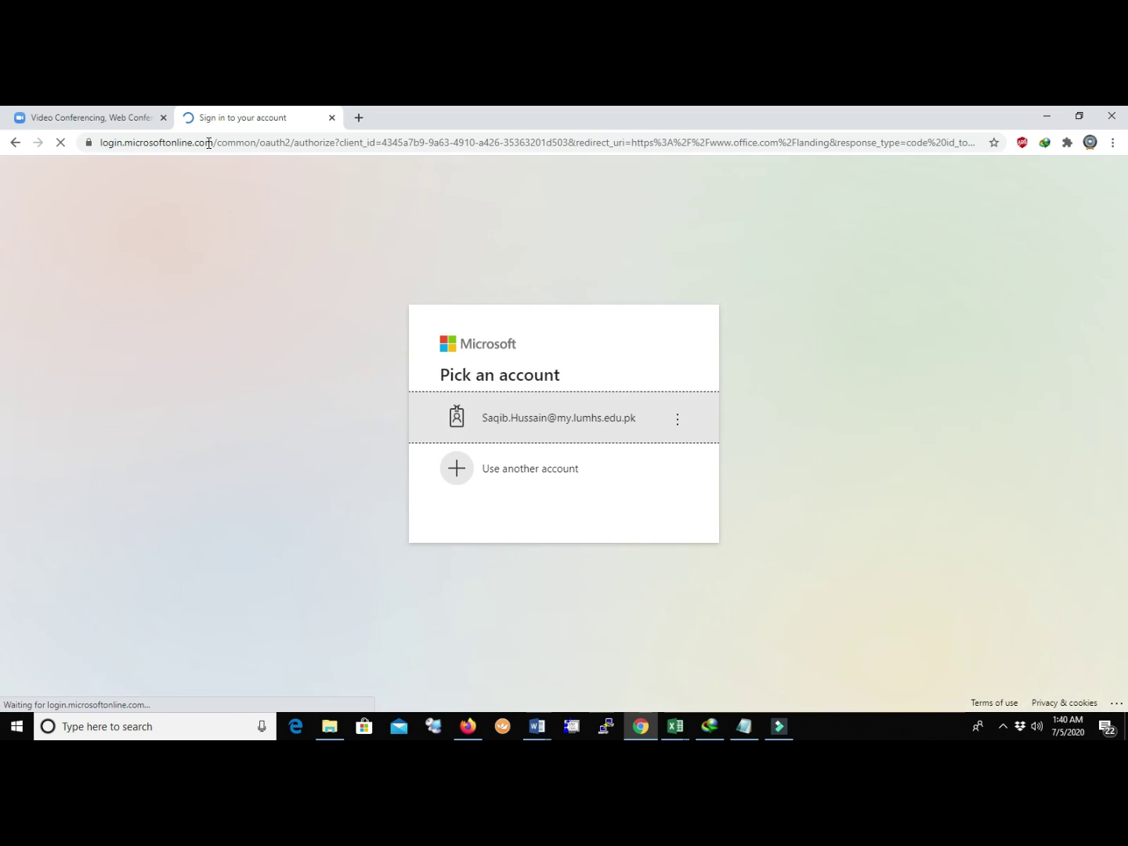
Step: Sign in with another account, replacing the prefilled email with the student's address
{"action": "left_click", "coordinate": [501, 485]}
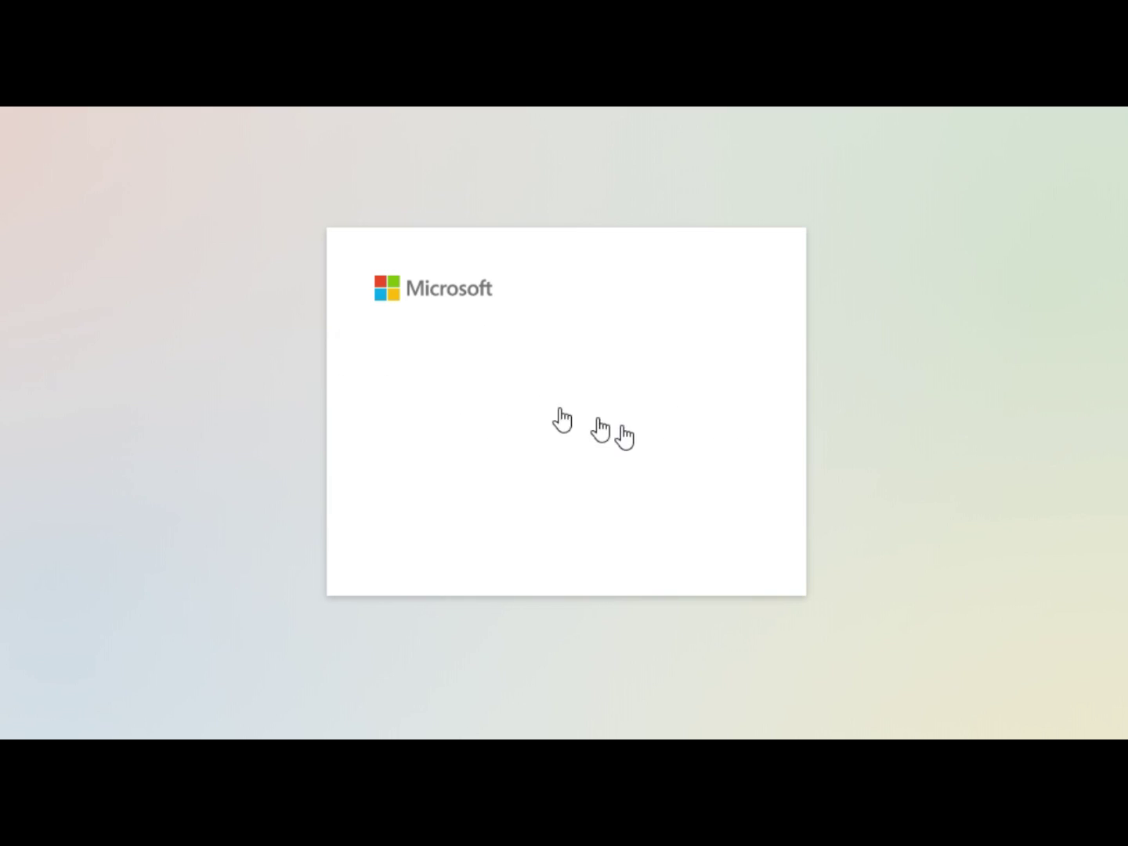
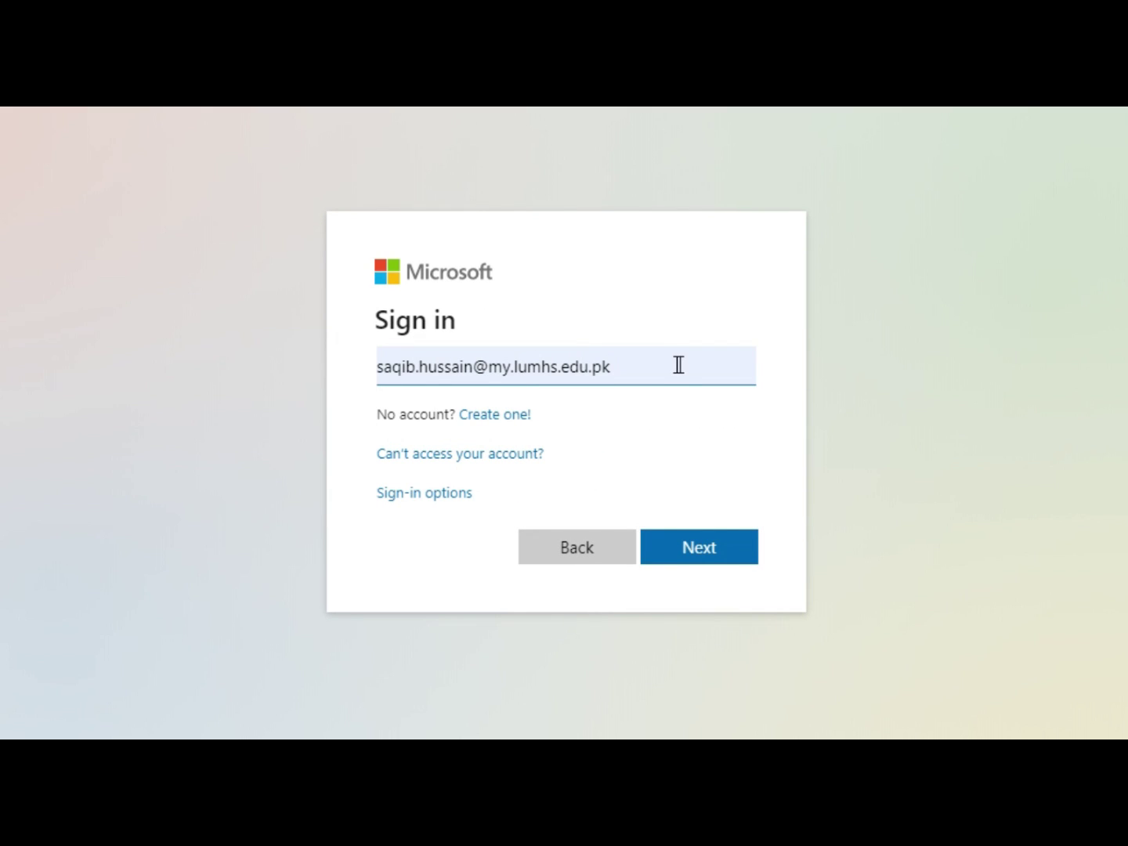
{"action": "left_click_drag", "start_coordinate": [679, 364], "coordinate": [332, 375]}
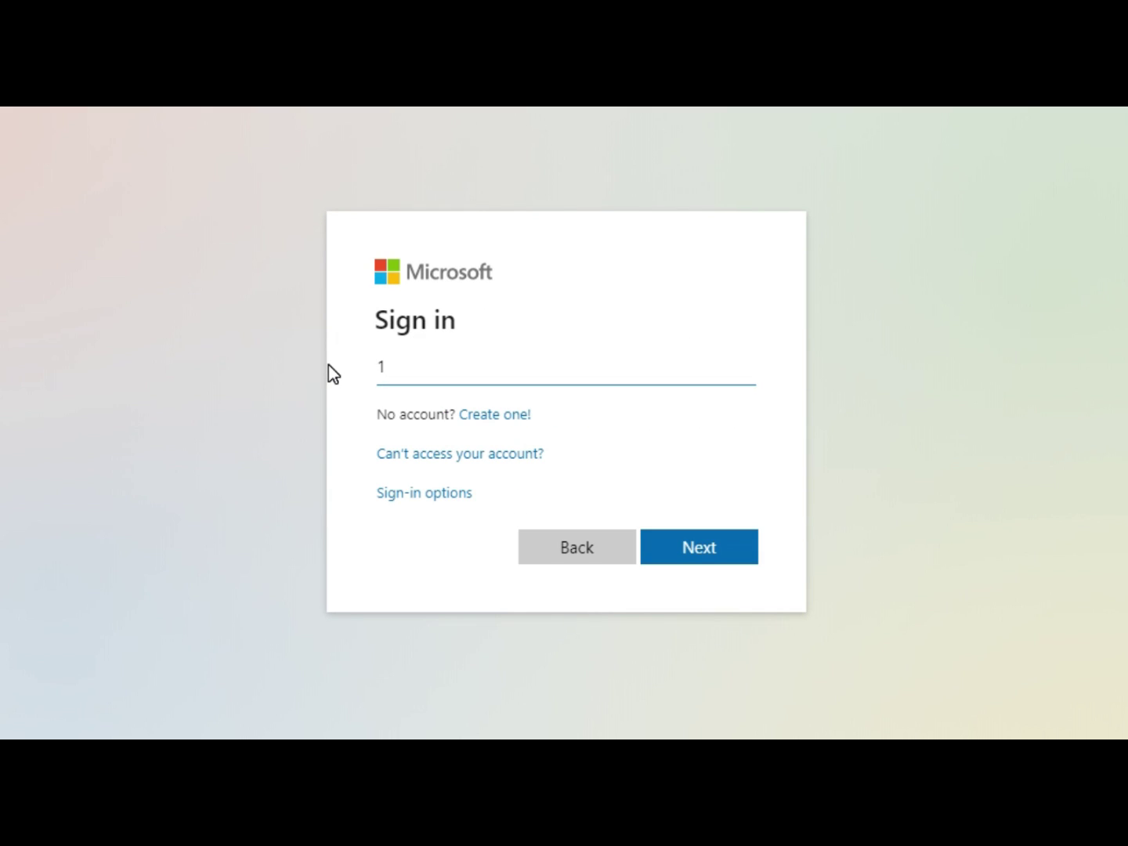
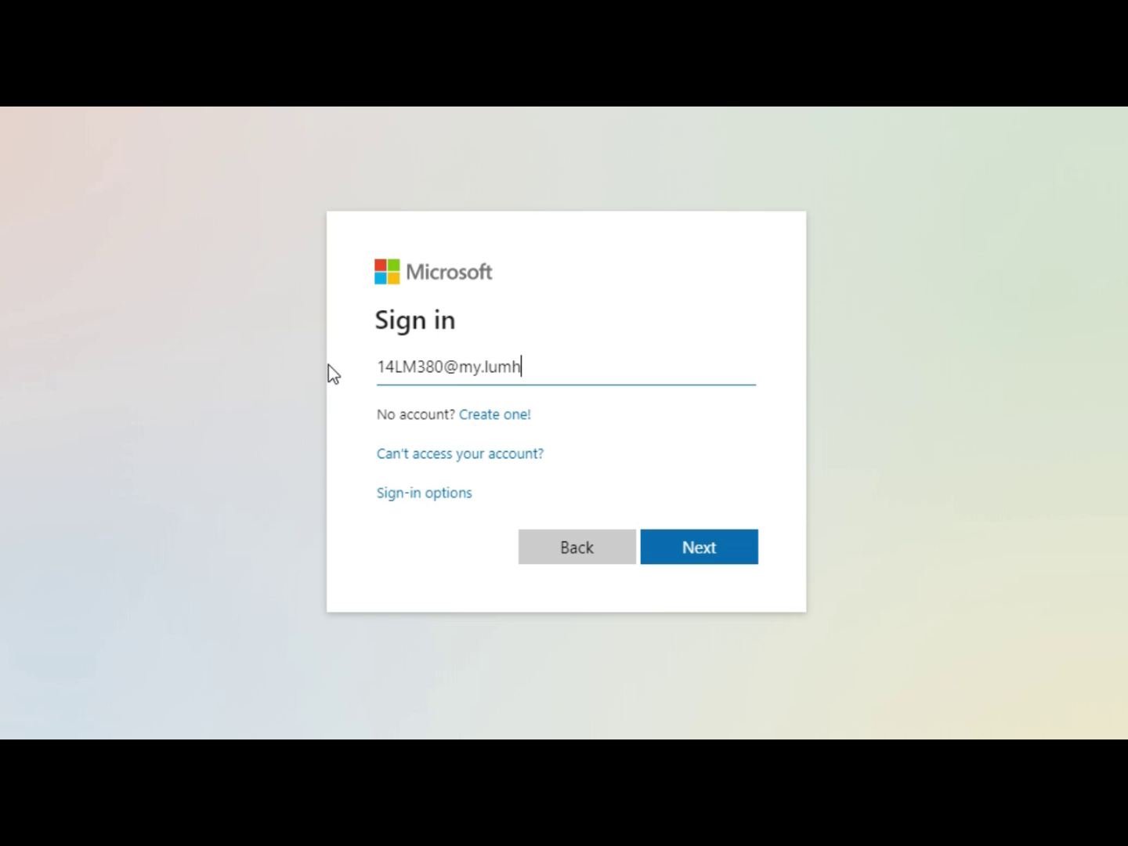
{"action": "left_click", "coordinate": [723, 543]}
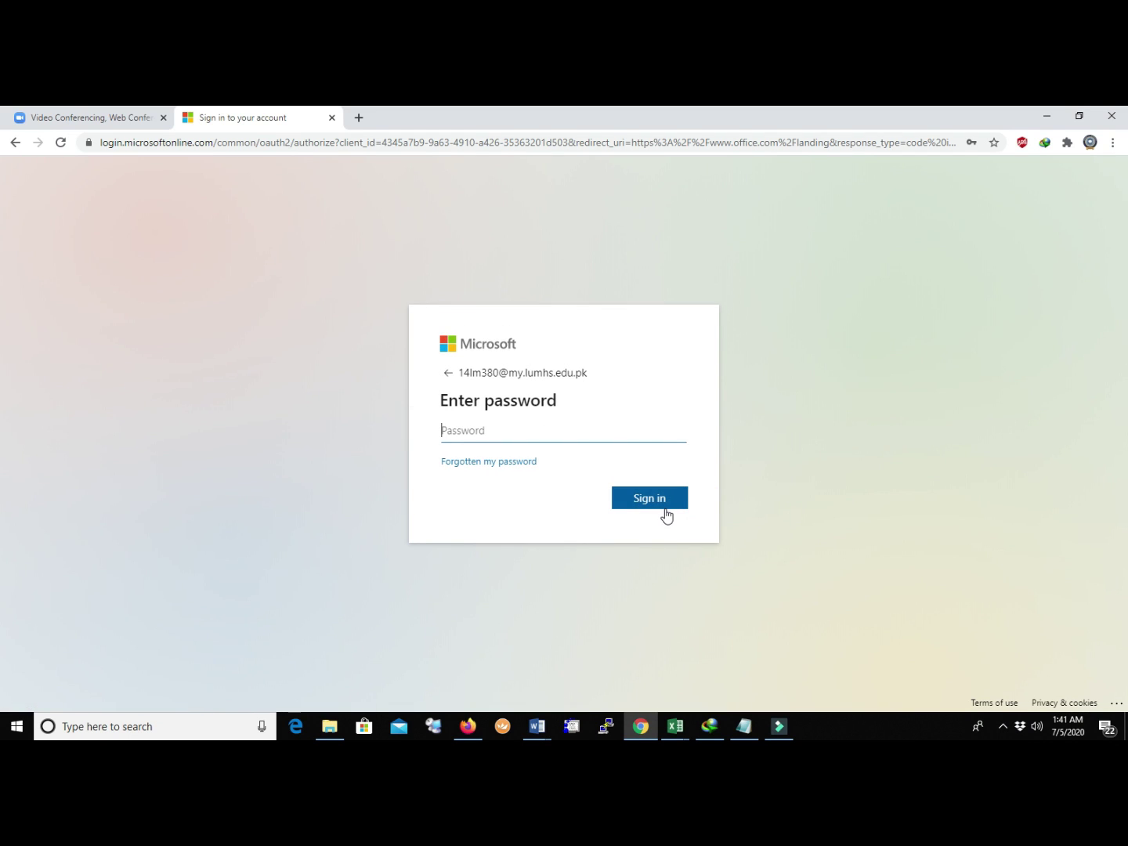
Step: Sign in with the account password and decline Chrome's offer to save it
{"action": "type", "text": "•"}
{"action": "type", "text": "•••"}
{"action": "left_click", "coordinate": [659, 498]}
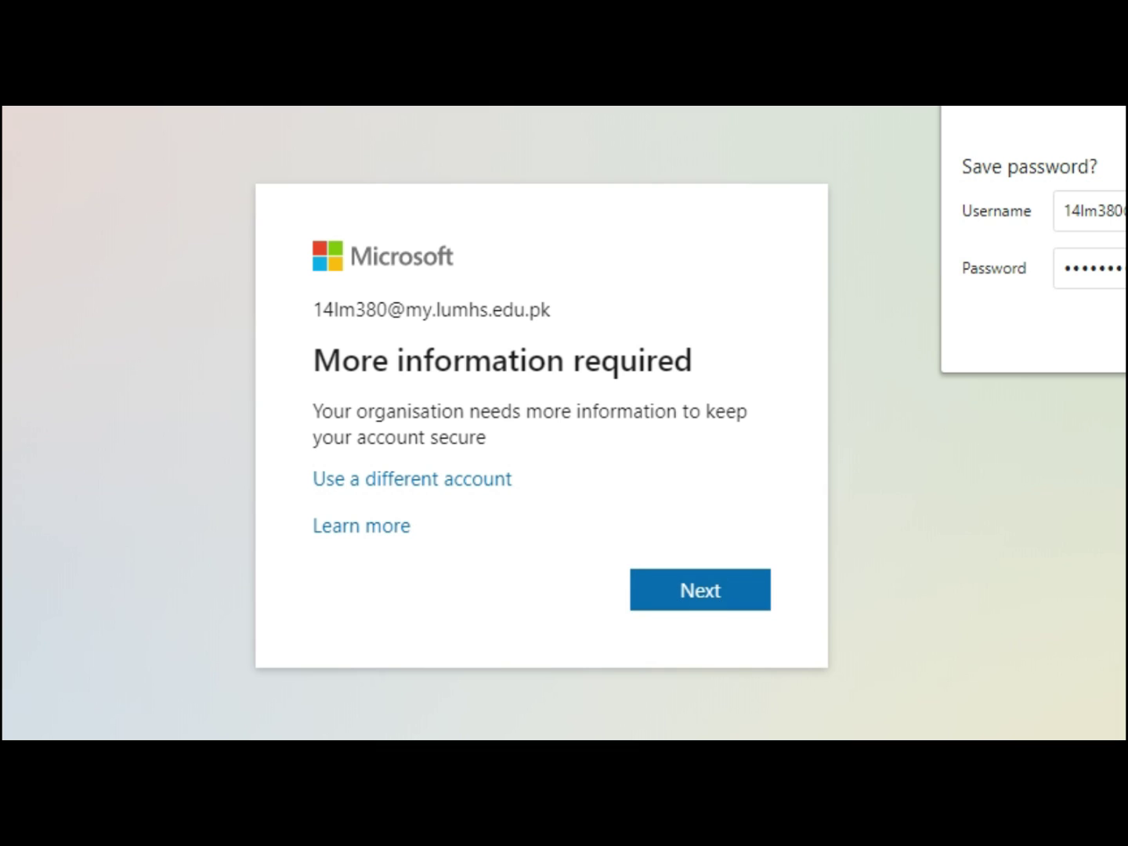
{"action": "left_click", "coordinate": [750, 448]}
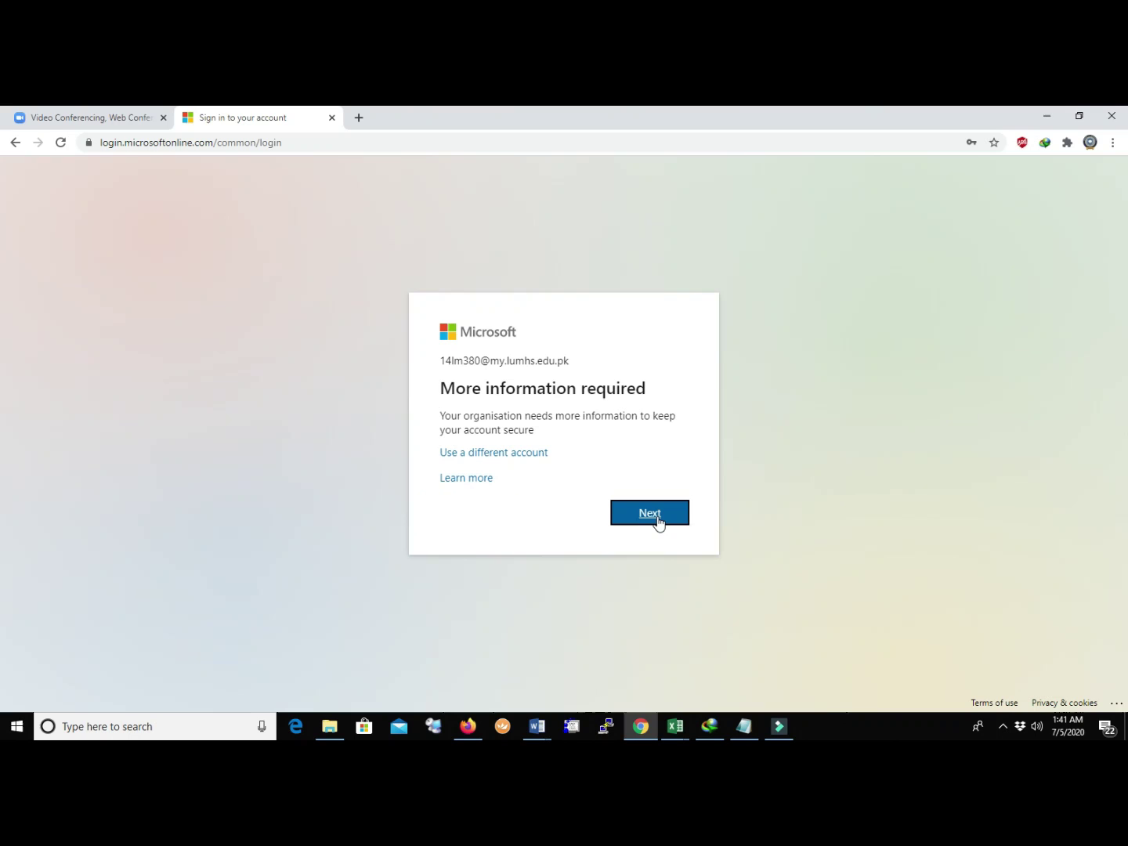
Step: Set up the authentication phone with country Pakistan (+92) and the phone number
{"action": "left_click", "coordinate": [715, 600]}
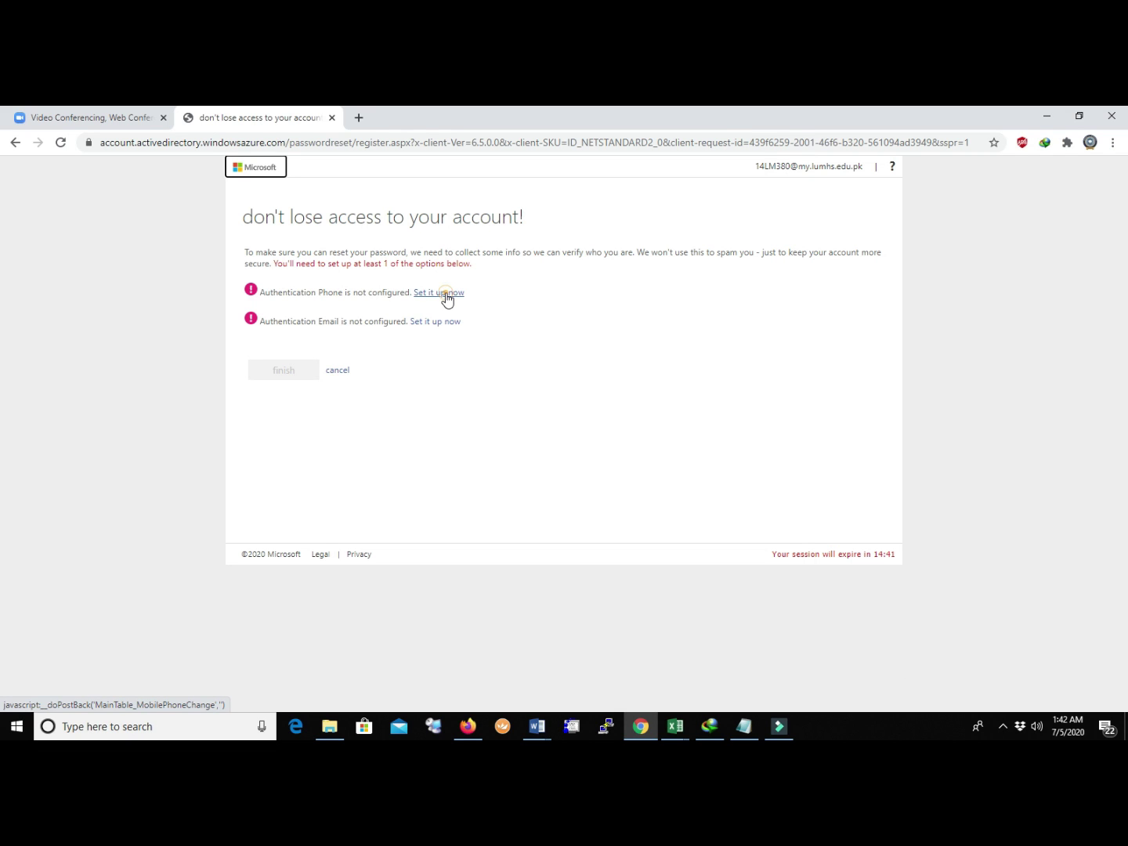
{"action": "left_click", "coordinate": [444, 292]}
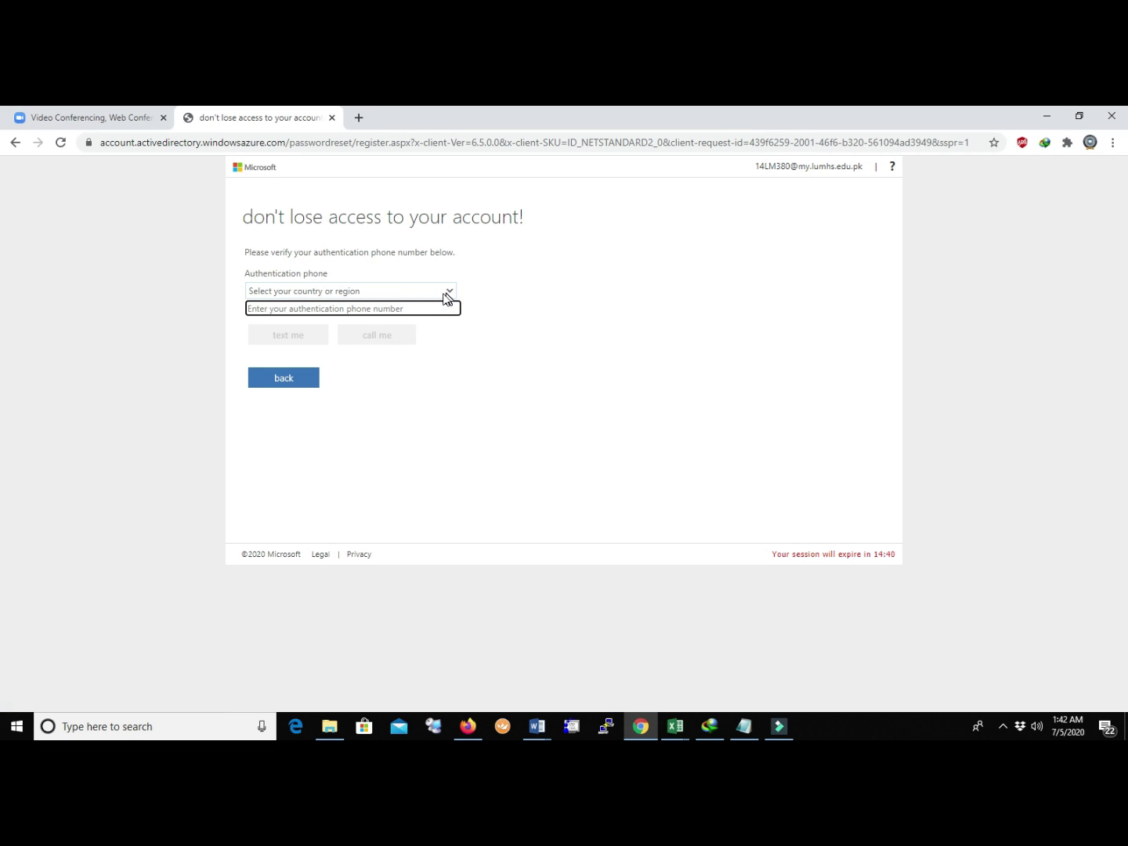
{"action": "left_click", "coordinate": [416, 295]}
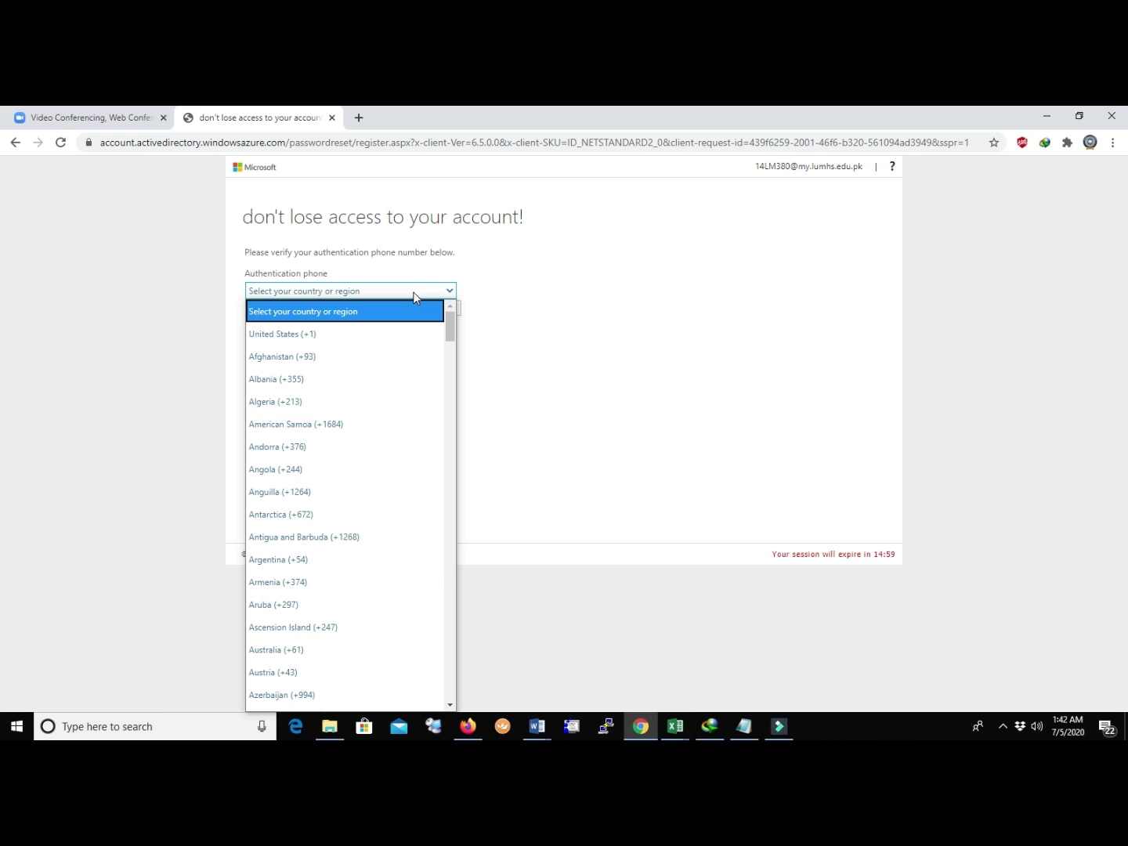
{"action": "key", "text": "p"}
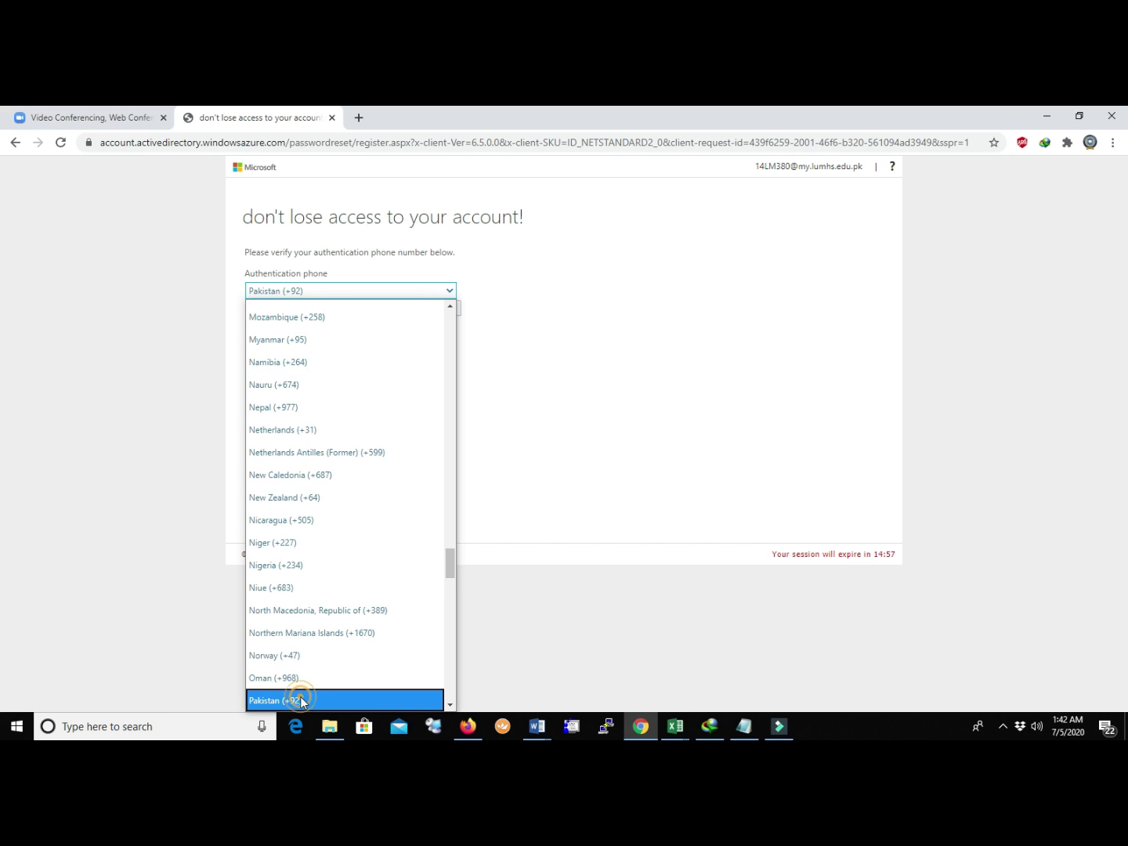
{"action": "left_click", "coordinate": [299, 699]}
{"action": "left_click", "coordinate": [485, 264]}
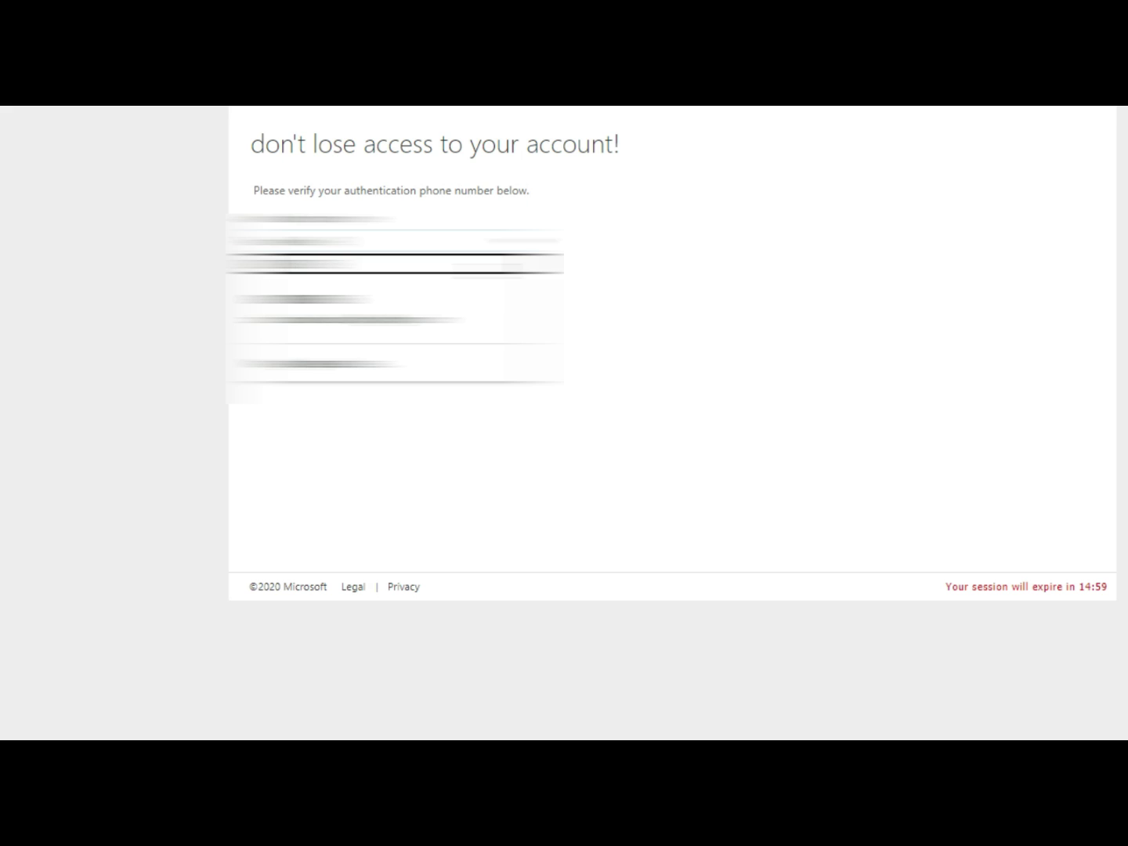
{"action": "left_click", "coordinate": [668, 282]}
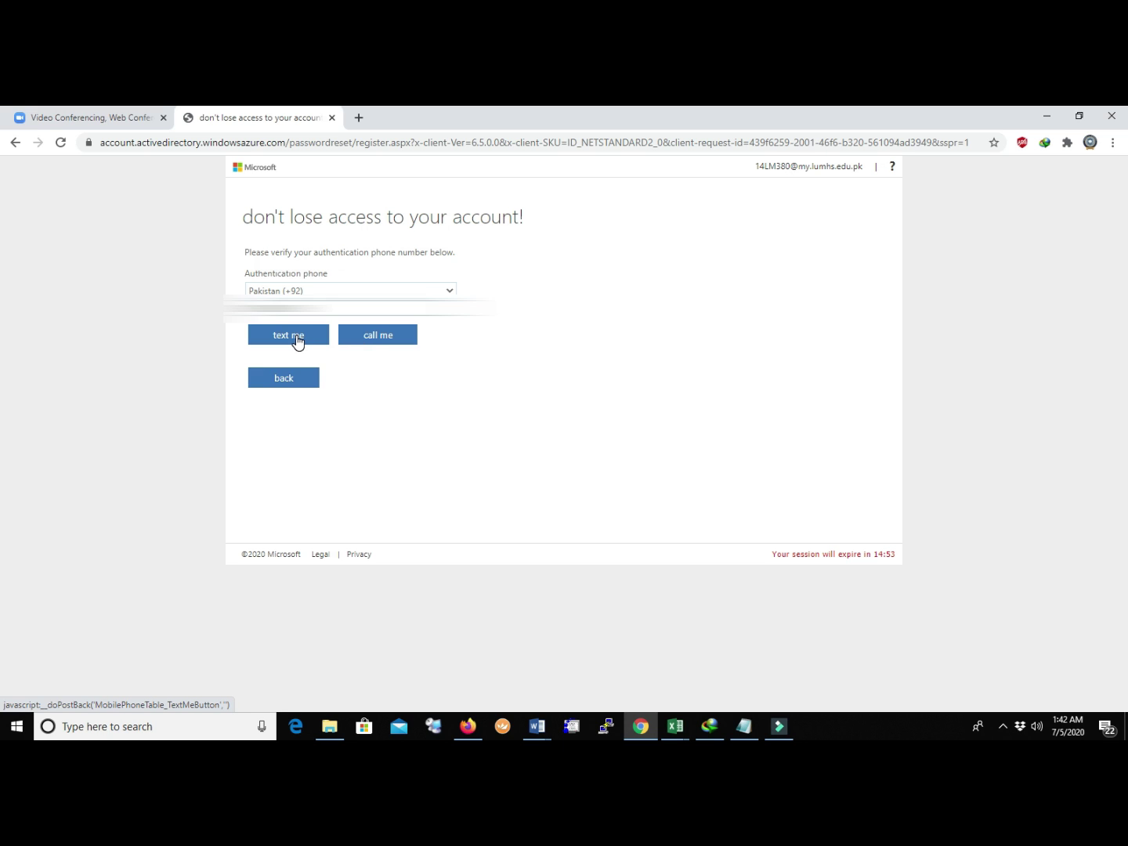
Step: Have the verification code texted, then enter and verify it
{"action": "left_click", "coordinate": [315, 341]}
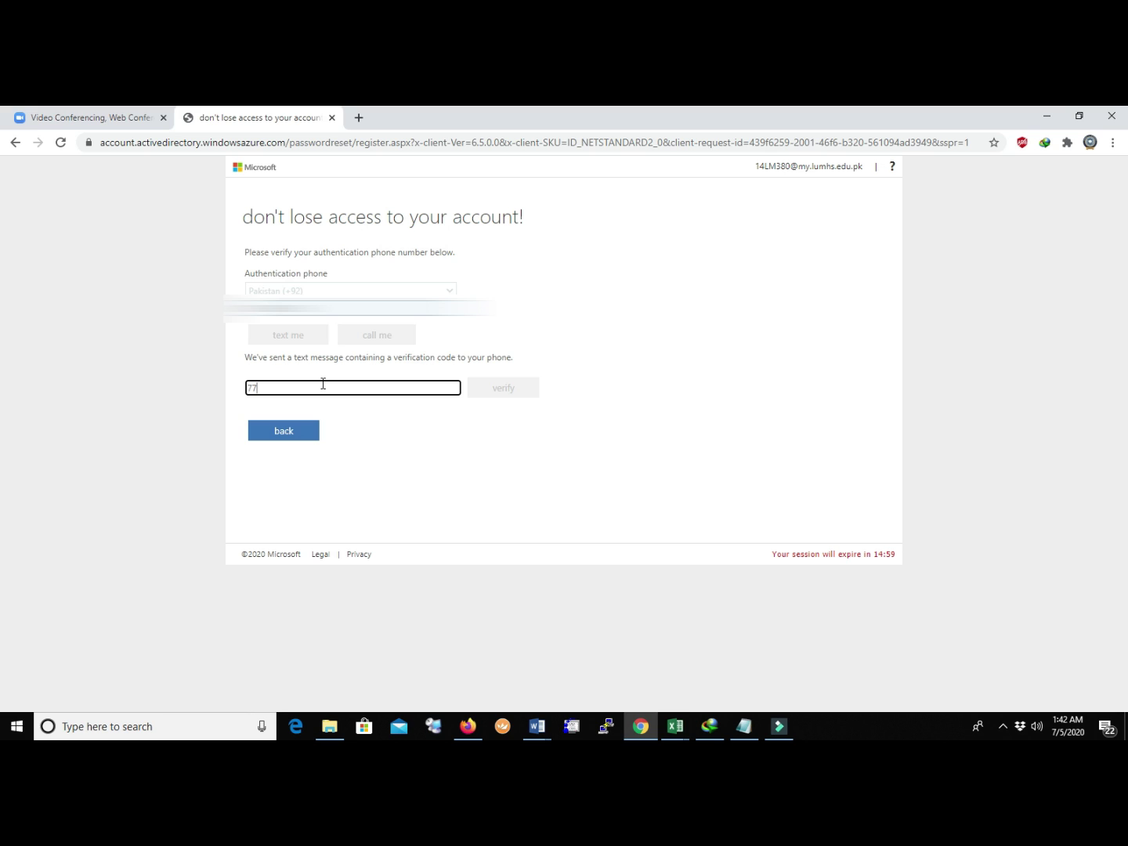
{"action": "type", "text": "5"}
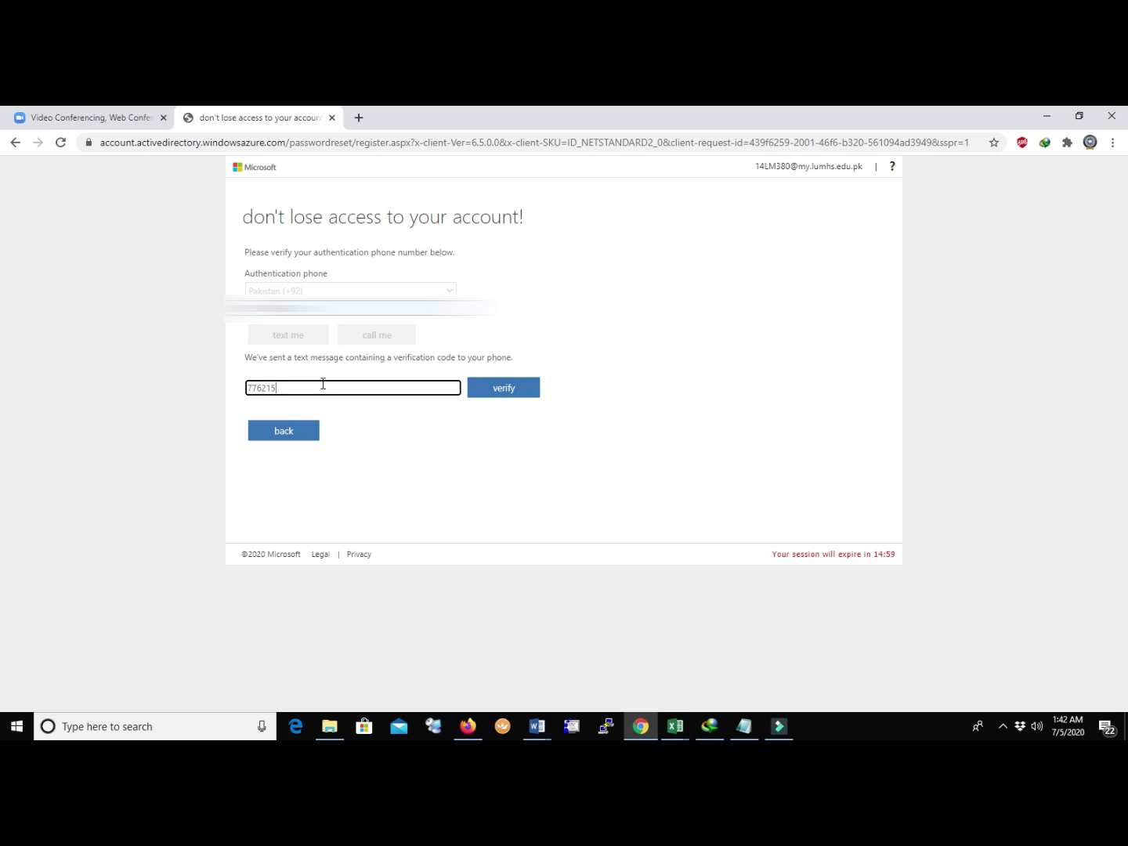
{"action": "left_click", "coordinate": [510, 387]}
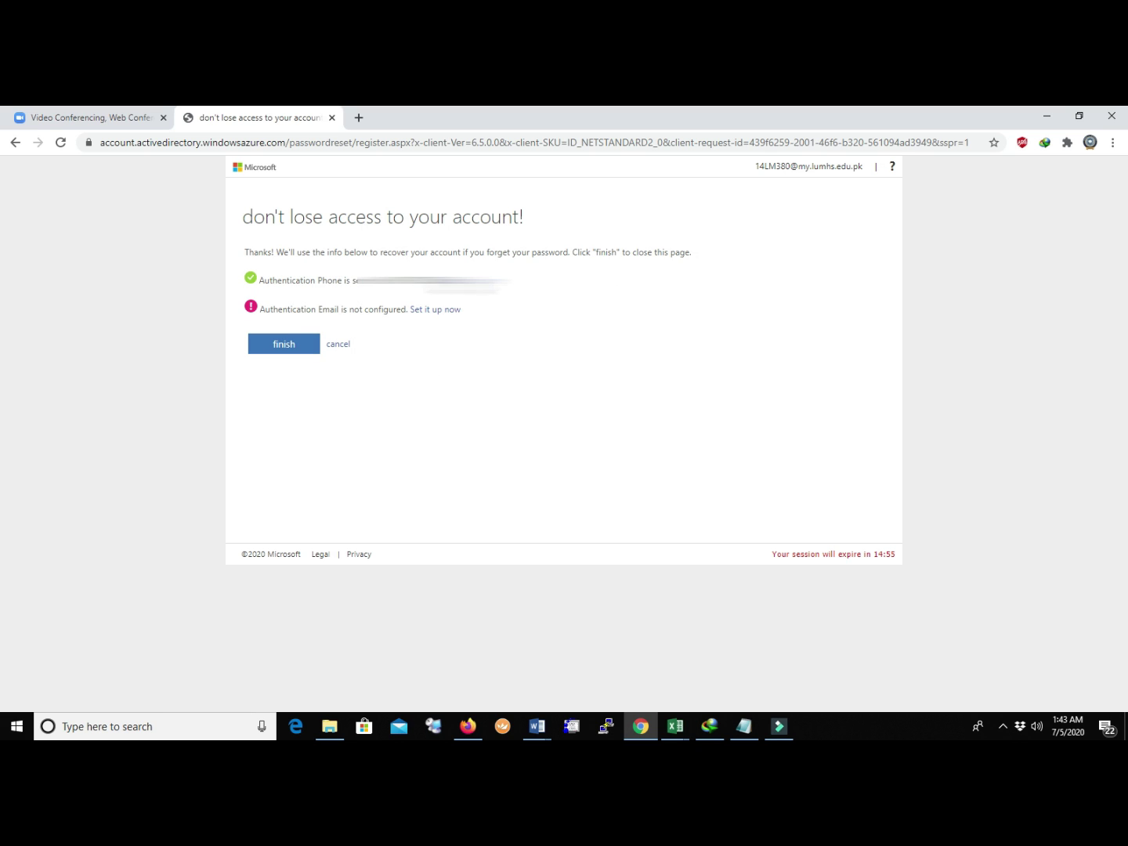
Step: Finish recovery setup, stay signed in, close the welcome tour and launch Outlook
{"action": "left_click", "coordinate": [290, 345]}
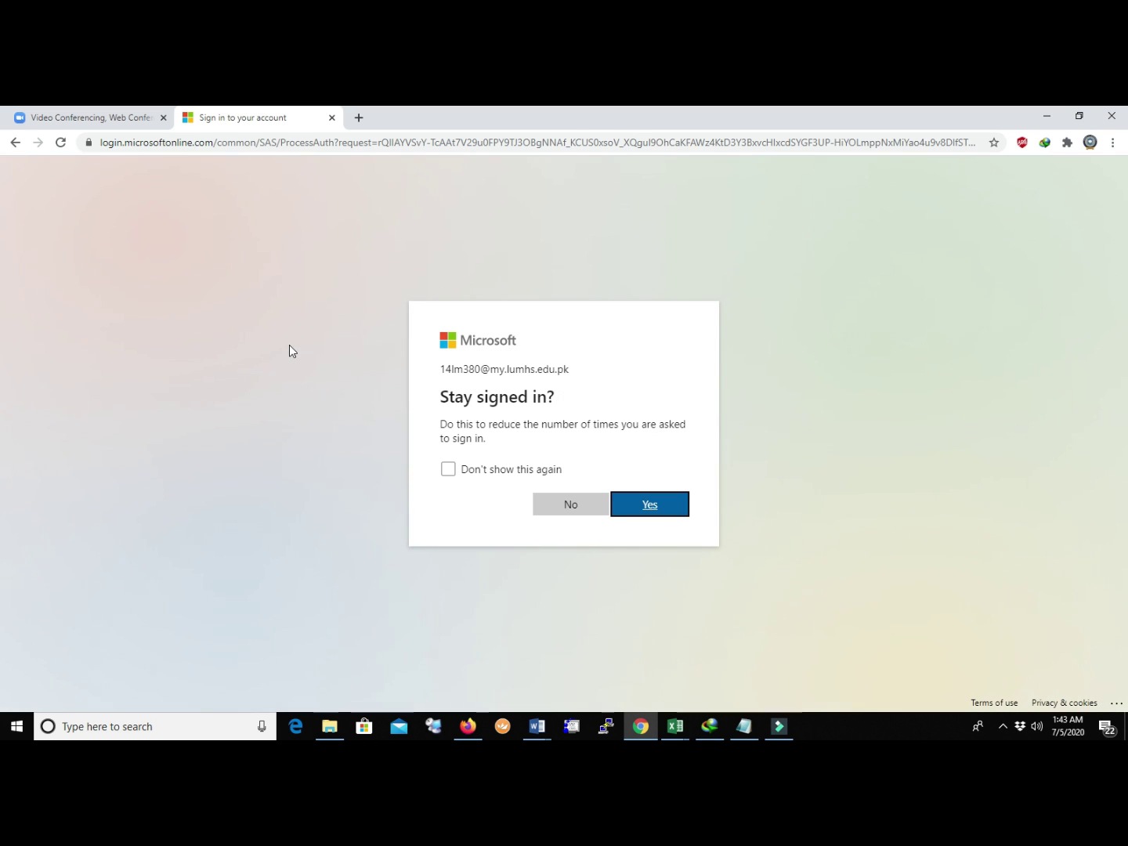
{"action": "left_click", "coordinate": [639, 508]}
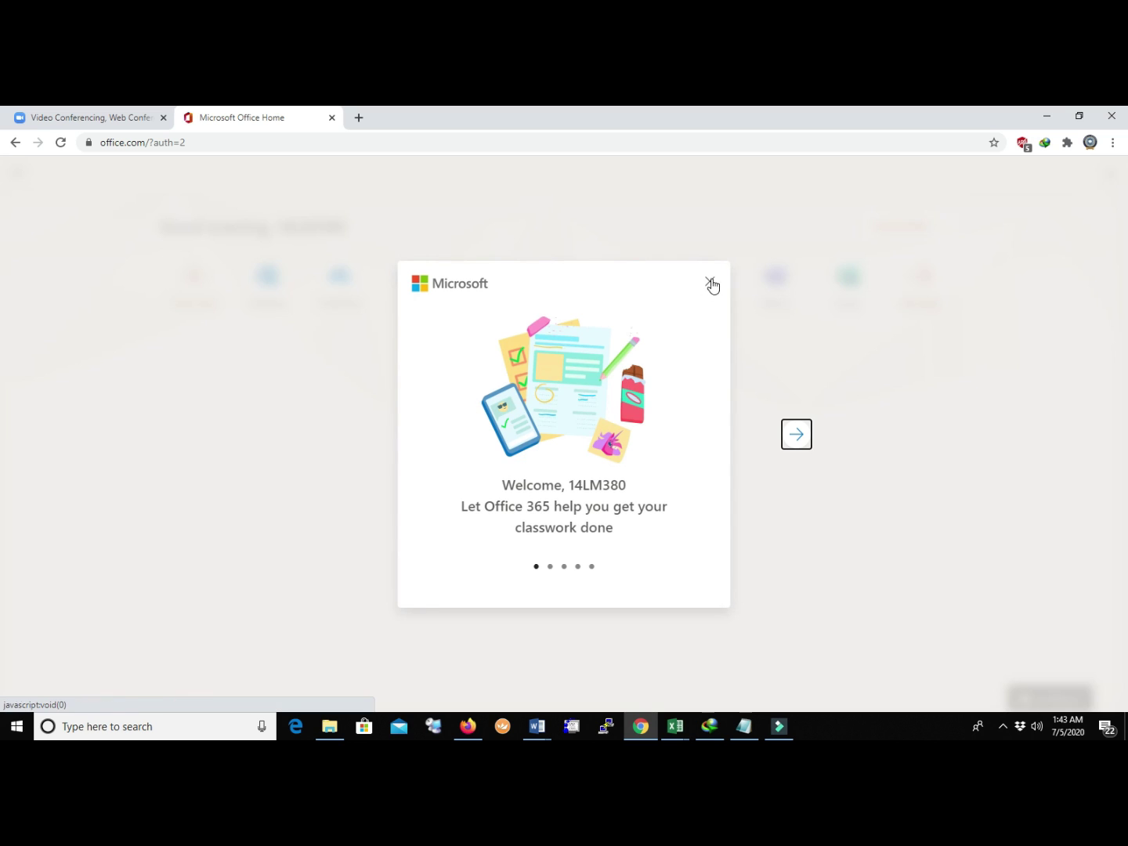
{"action": "left_click", "coordinate": [709, 283]}
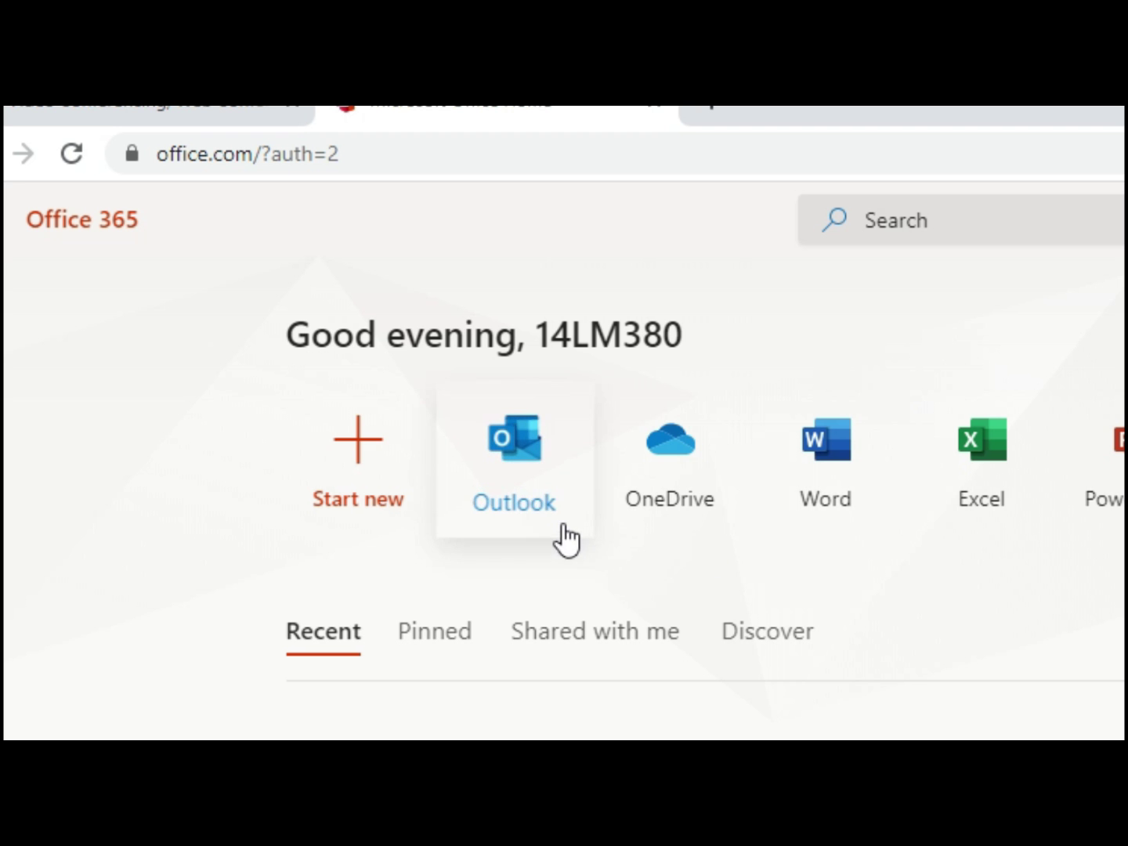
{"action": "left_click", "coordinate": [535, 482]}
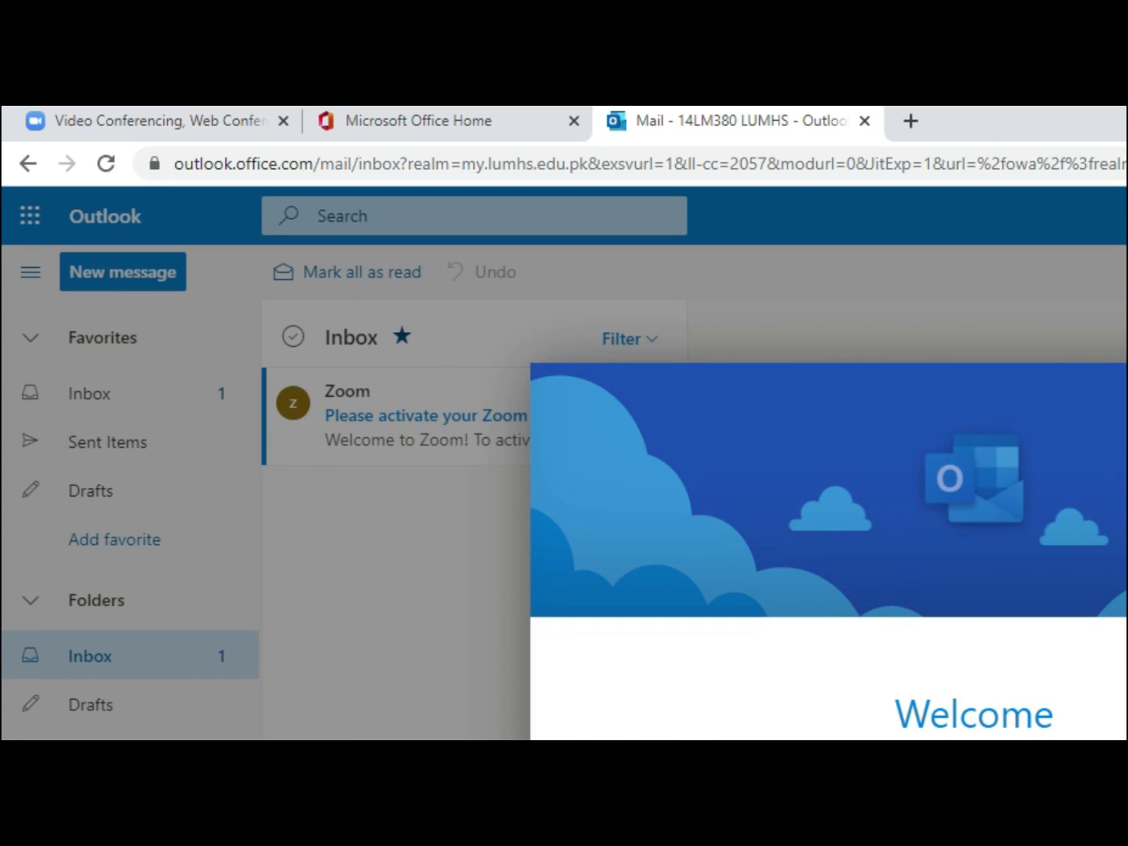
Step: Open the 'Please activate your Zoom account' email and follow Activate Account
{"action": "key", "text": "Escape"}
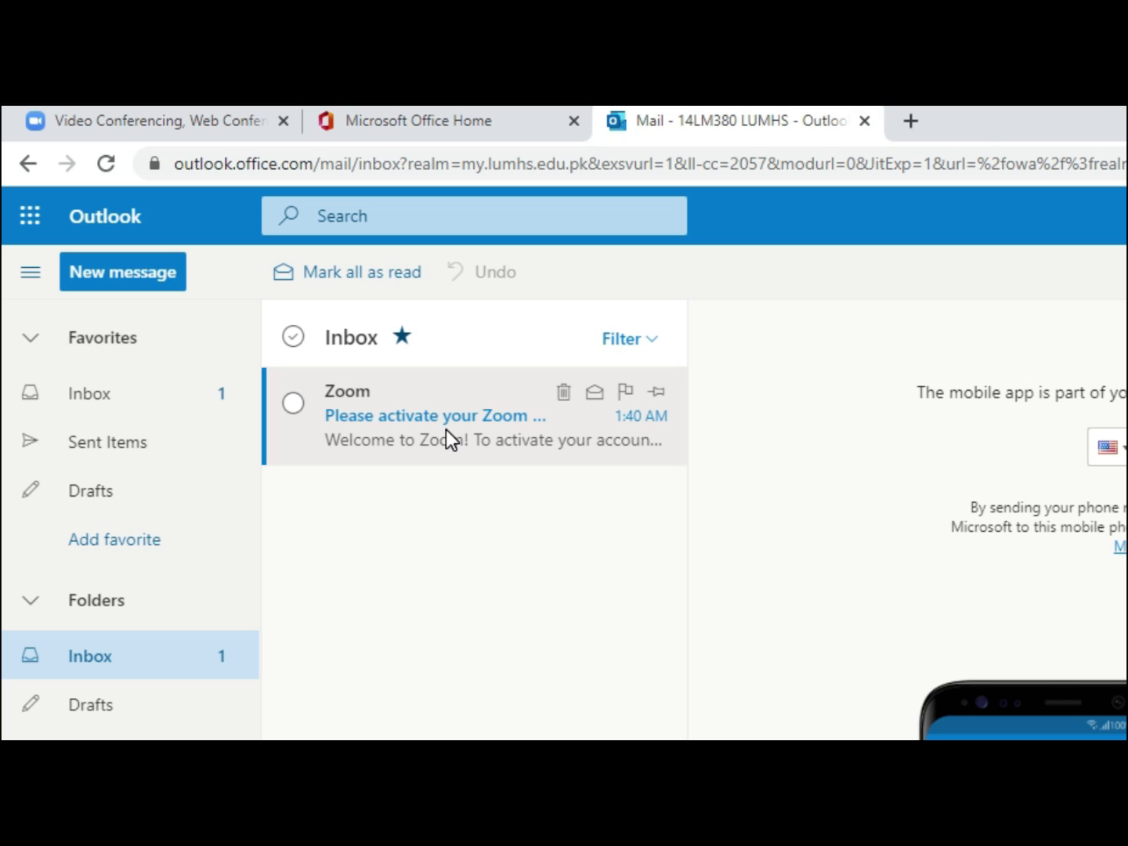
{"action": "left_click", "coordinate": [447, 424]}
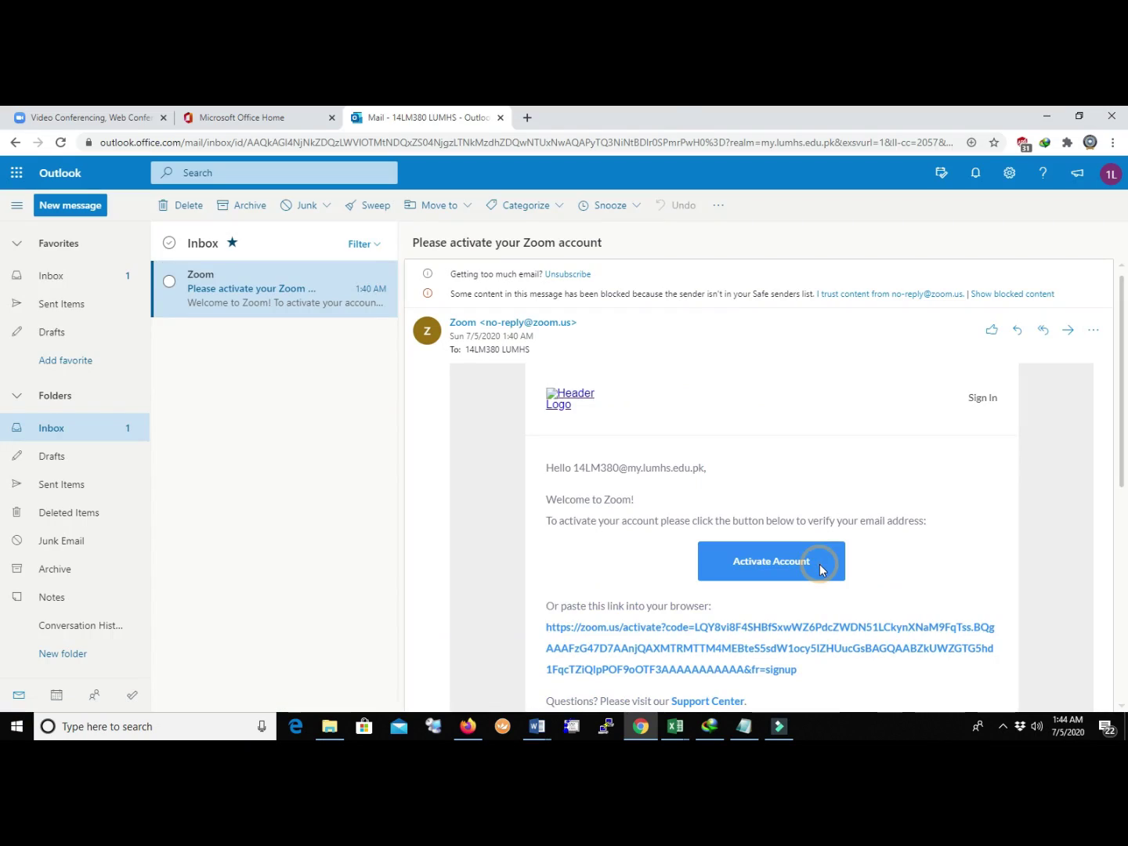
{"action": "left_click", "coordinate": [656, 480]}
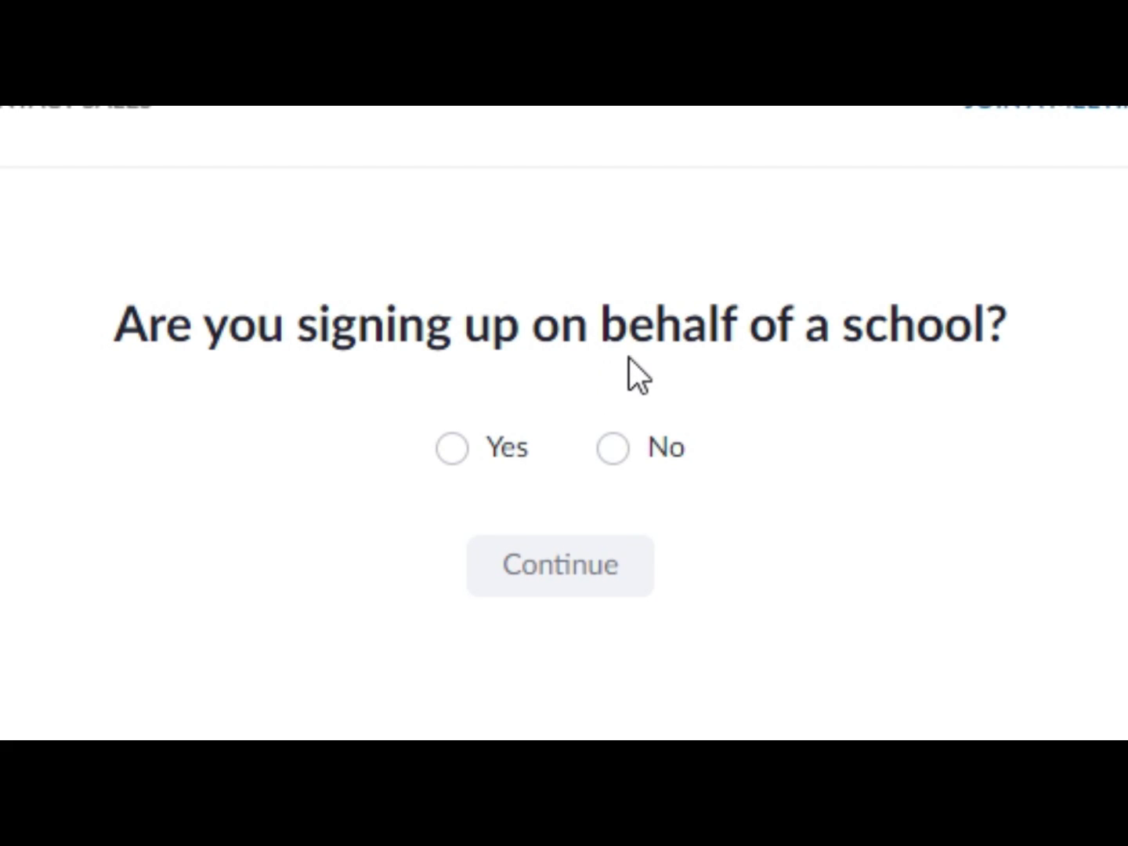
Step: Answer No to the school question and enter the first and last name
{"action": "left_click", "coordinate": [623, 450]}
{"action": "left_click", "coordinate": [553, 586]}
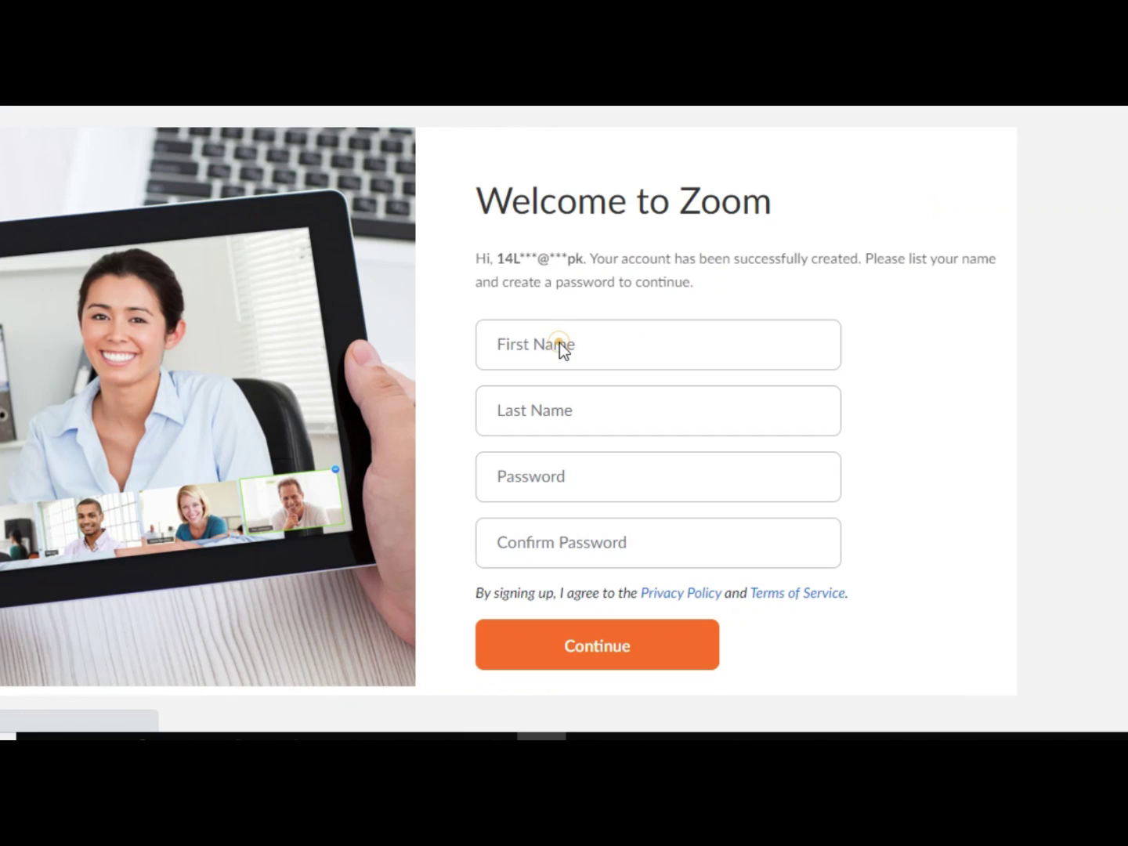
{"action": "left_click", "coordinate": [655, 443]}
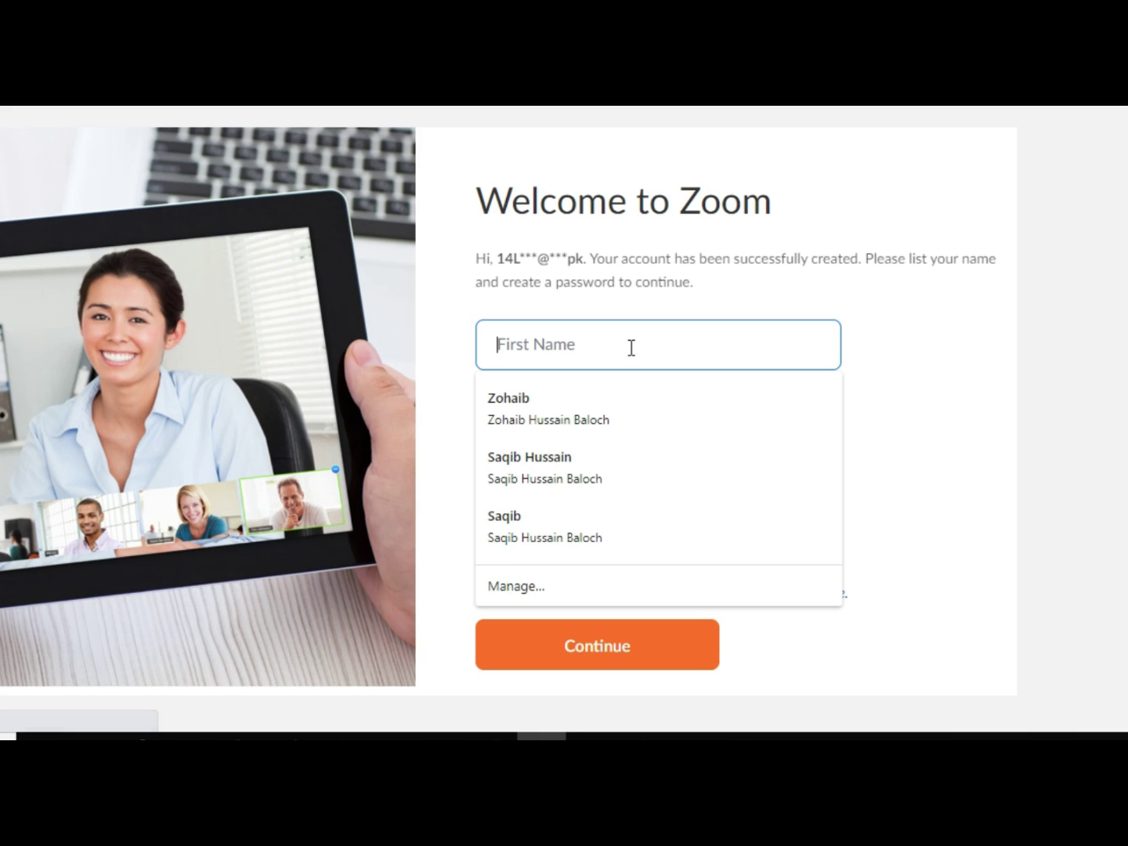
{"action": "key", "text": "Tab"}
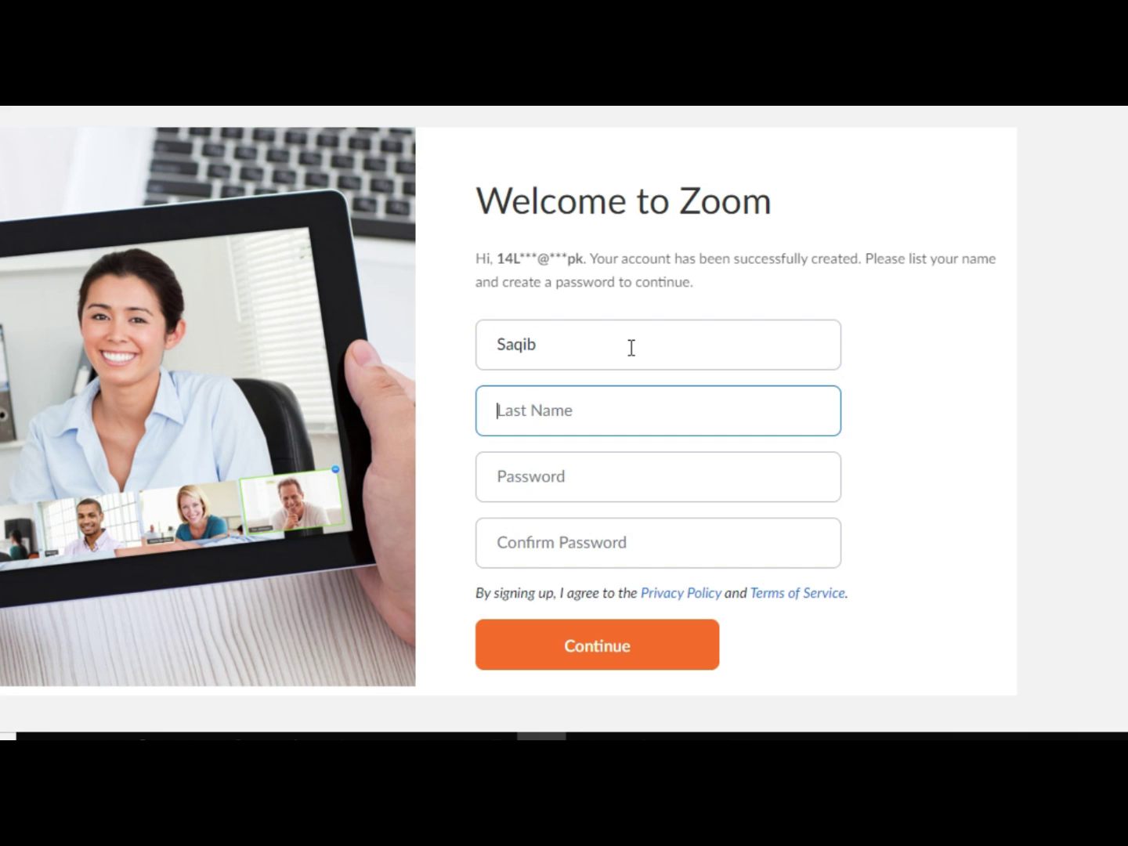
{"action": "key", "text": "Tab"}
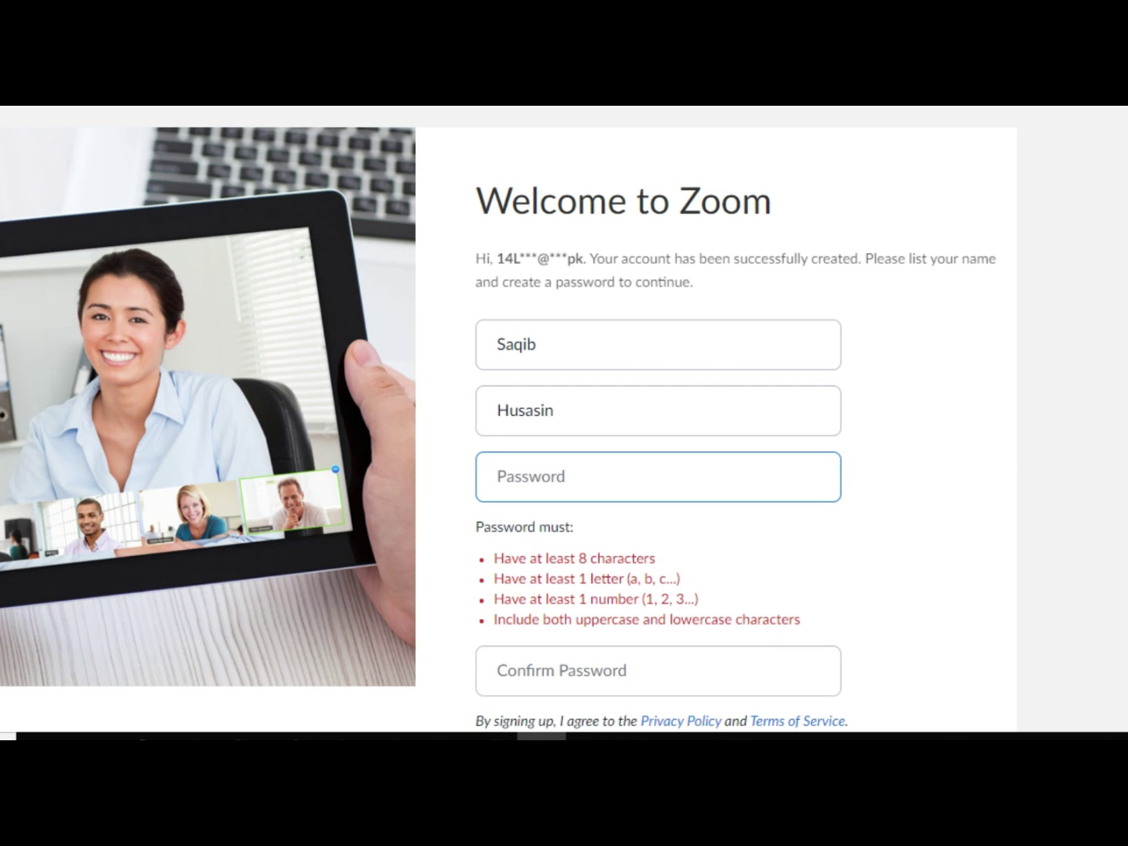
Step: Enter and confirm the account password, then review the password requirements
{"action": "scroll", "coordinate": [631, 347], "scroll_direction": "down", "scroll_amount": 2}
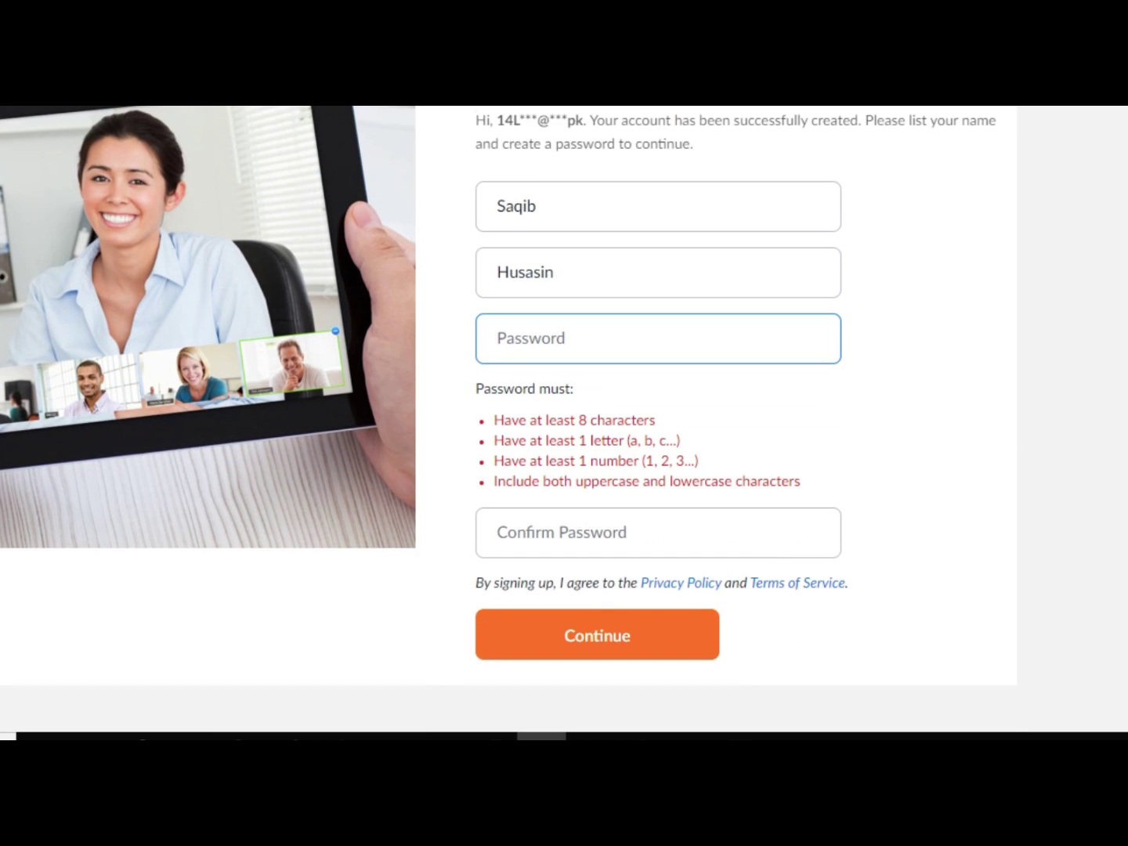
{"action": "scroll", "coordinate": [491, 391], "scroll_direction": "down", "scroll_amount": 1}
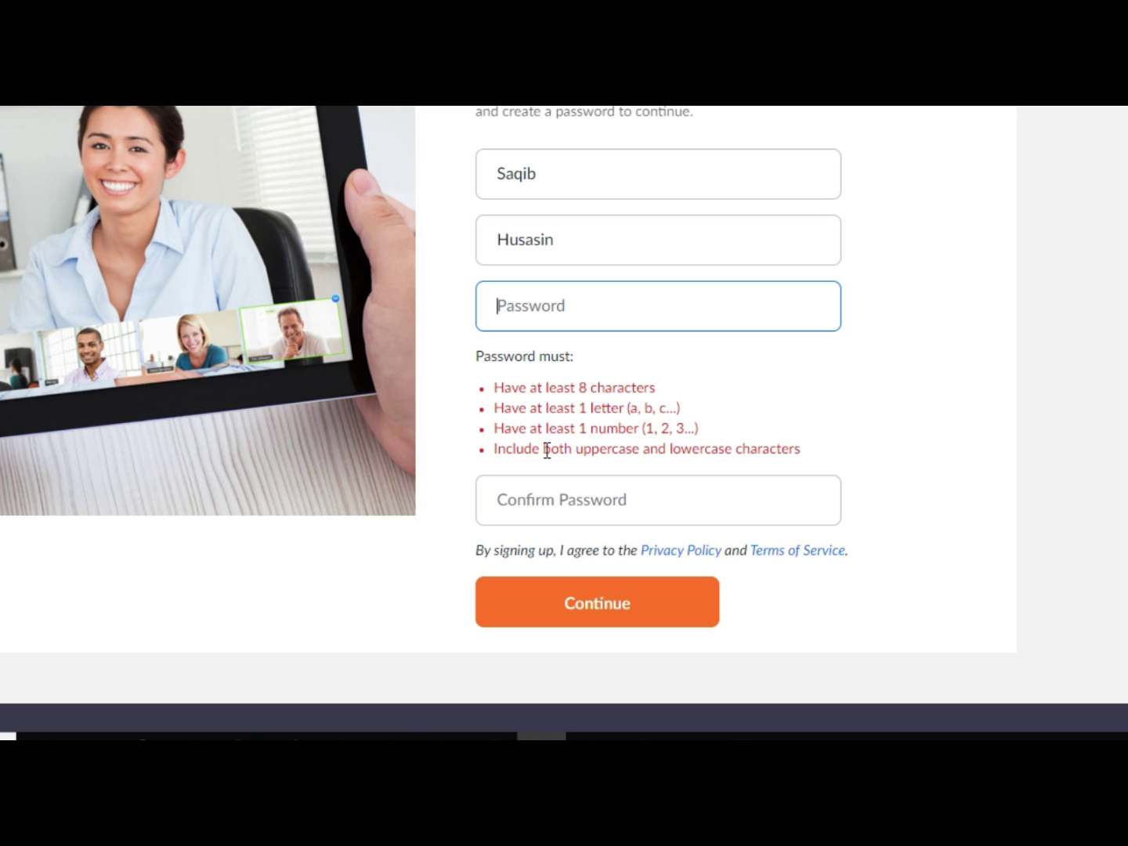
{"action": "key", "text": "Tab"}
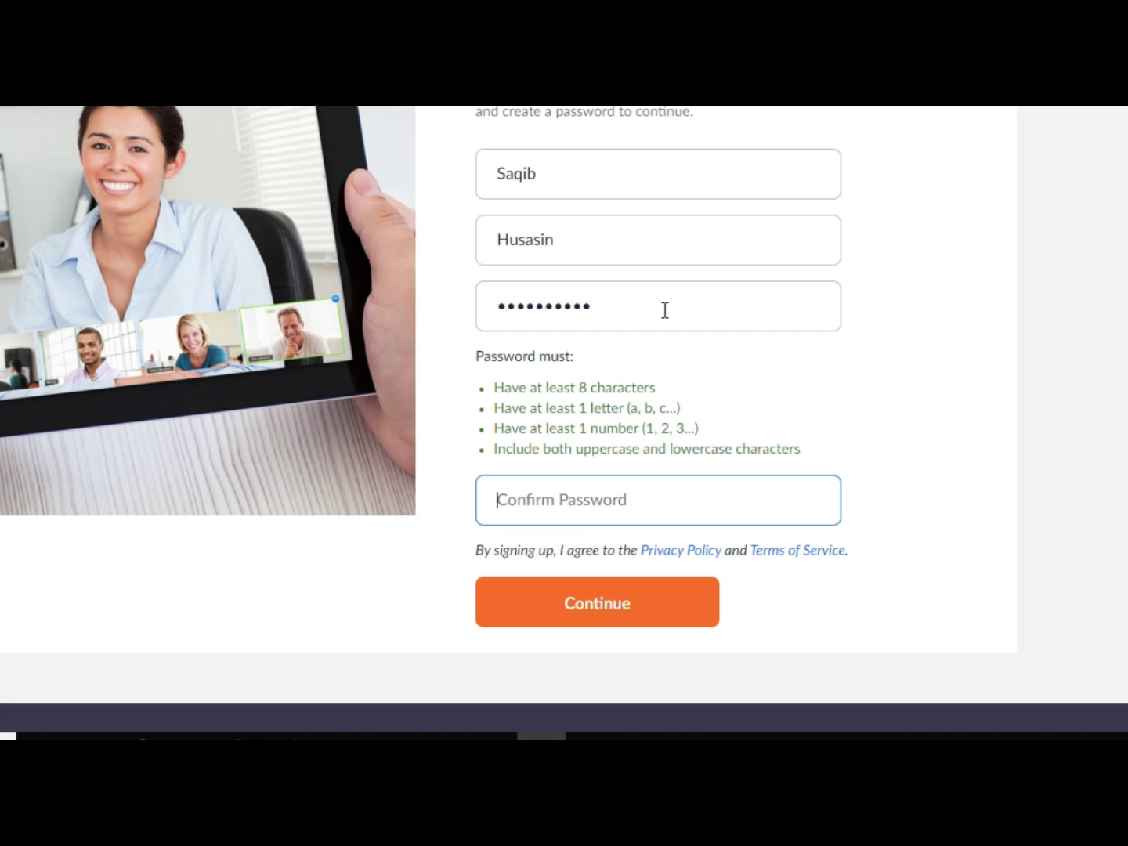
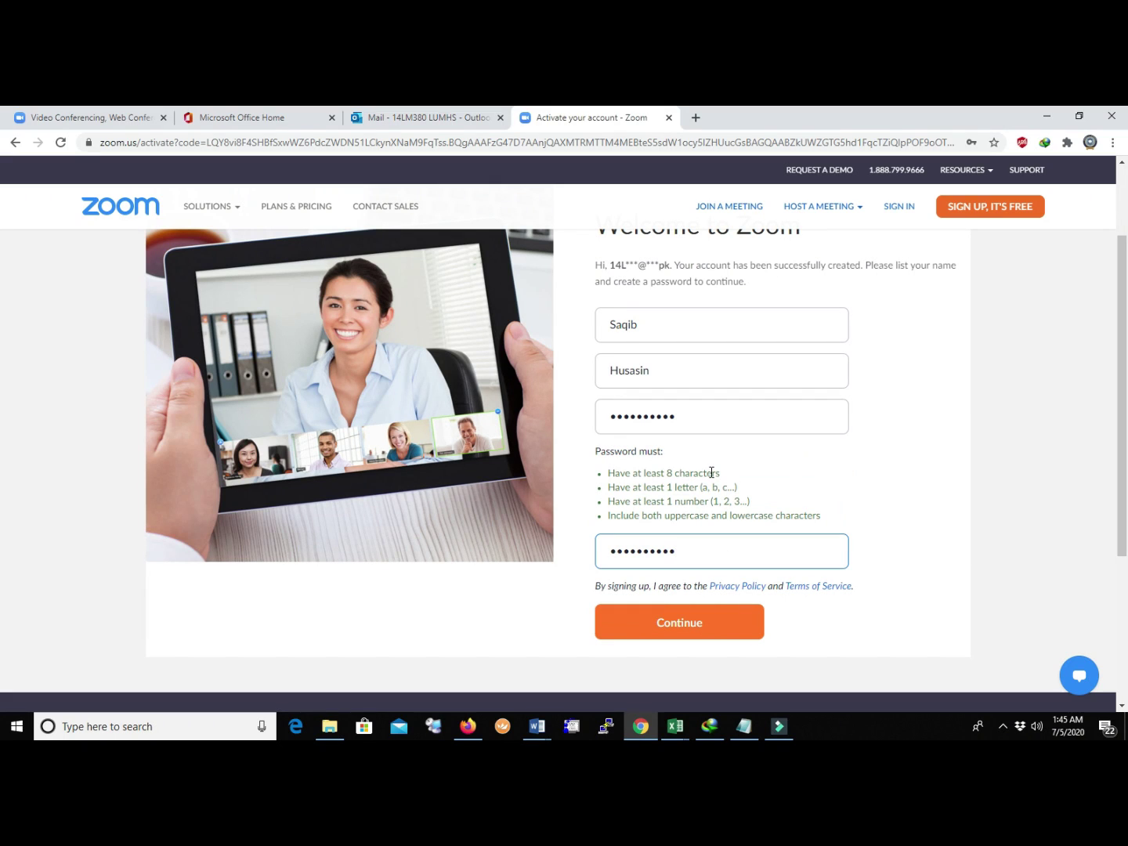
{"action": "left_click", "coordinate": [609, 473]}
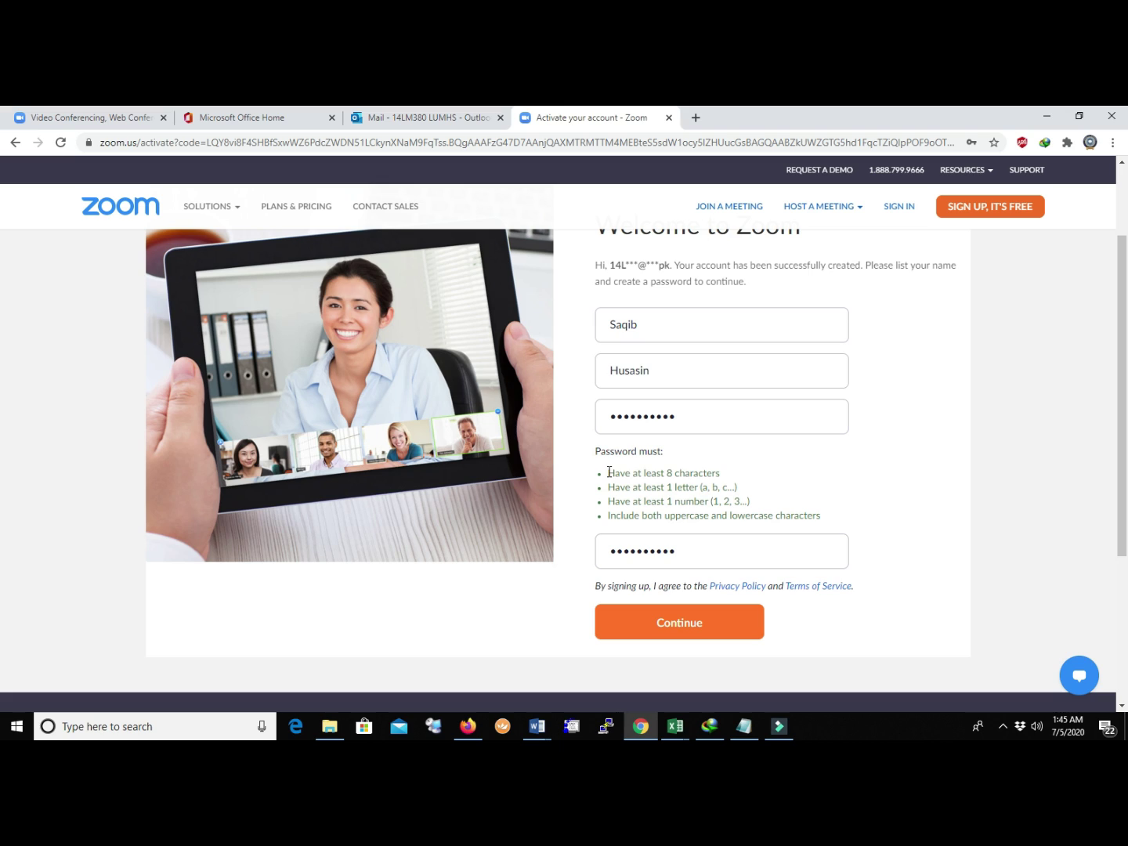
{"action": "left_click_drag", "start_coordinate": [609, 473], "coordinate": [836, 523]}
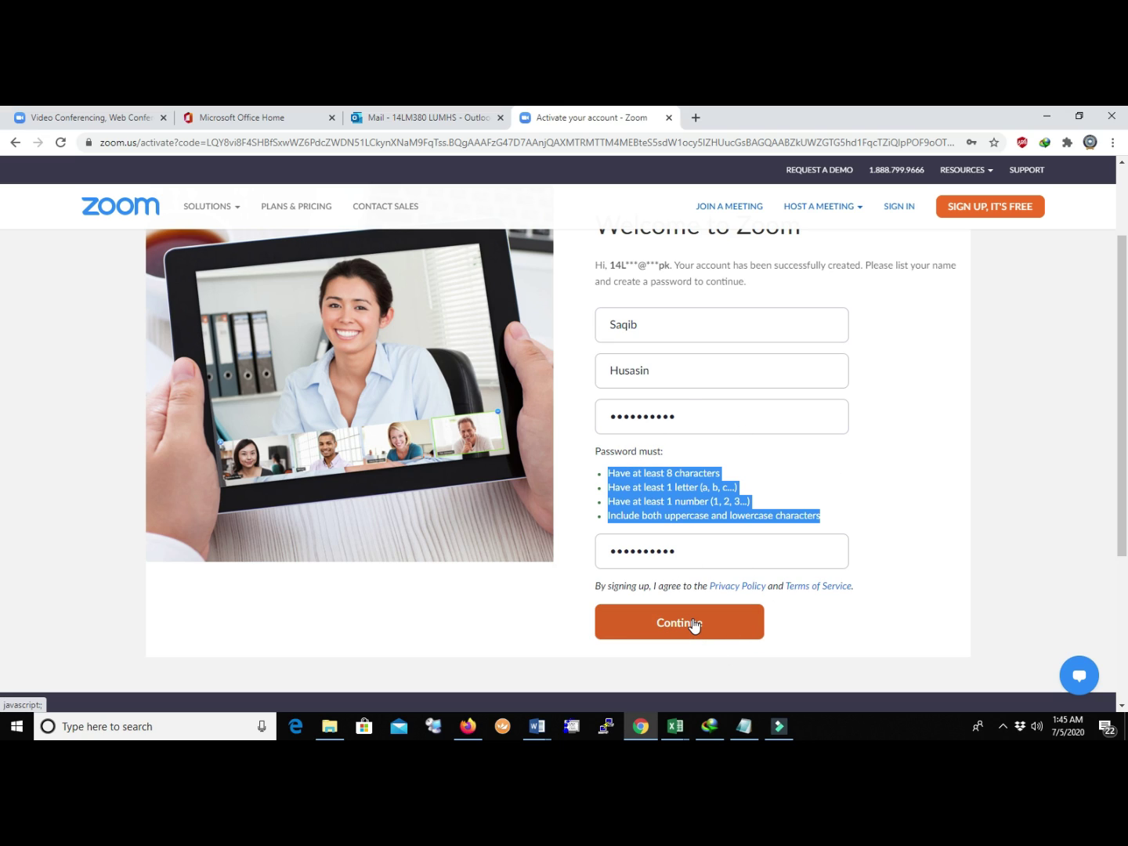
Step: Submit the name and password, skip inviting colleagues, and go to My Account from the test meeting page
{"action": "left_click", "coordinate": [663, 631]}
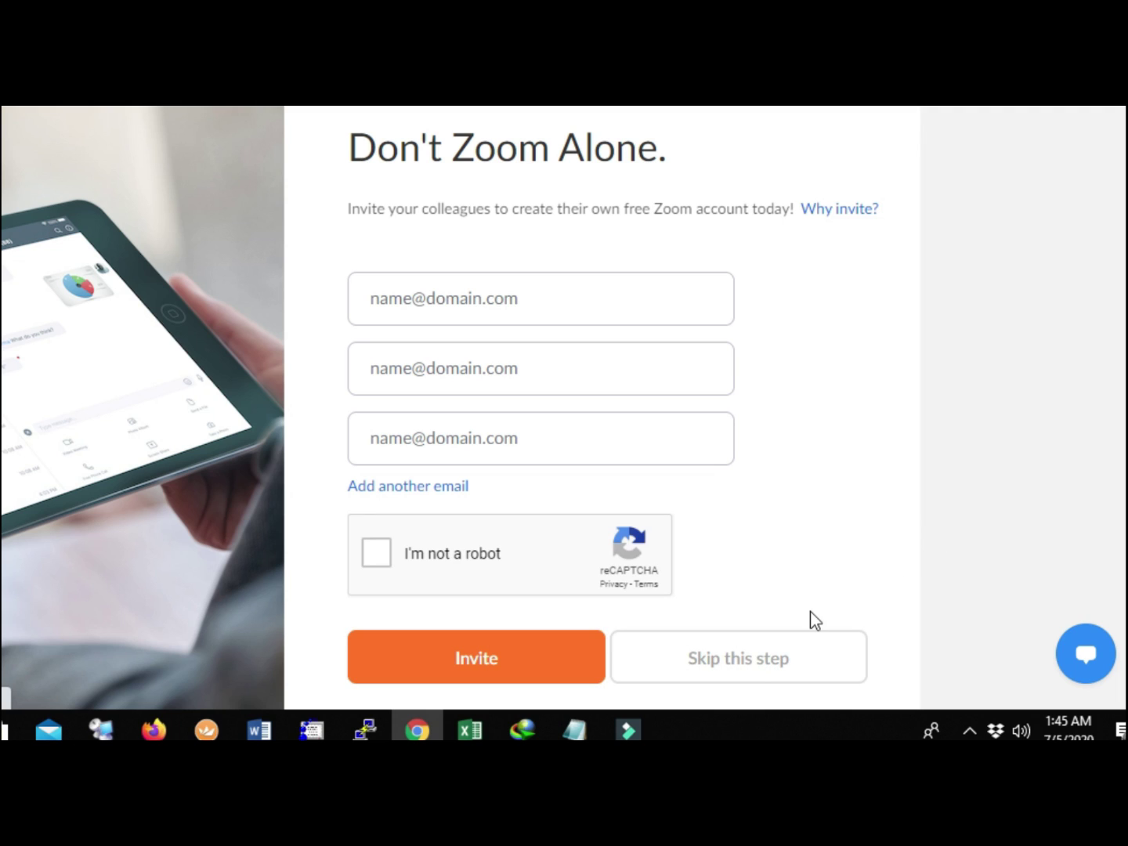
{"action": "left_click", "coordinate": [774, 661]}
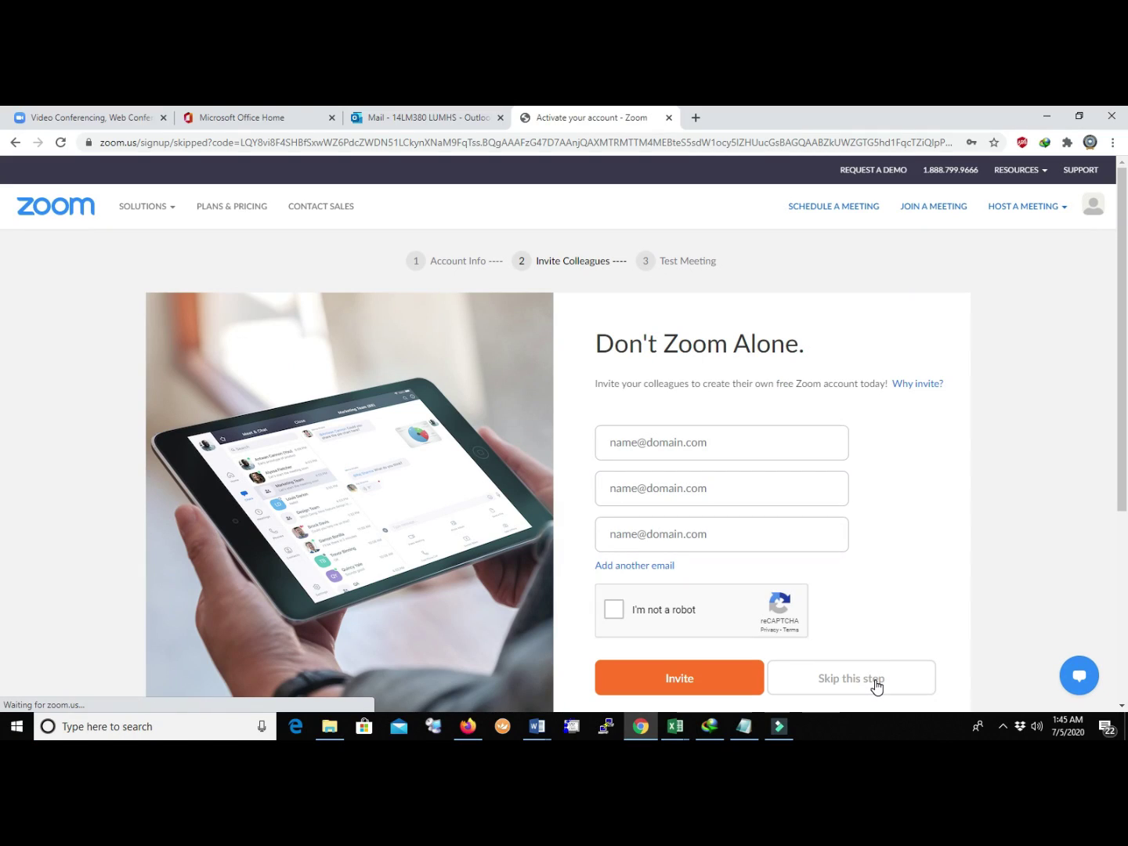
{"action": "scroll", "coordinate": [2, 437], "scroll_direction": "down", "scroll_amount": 2}
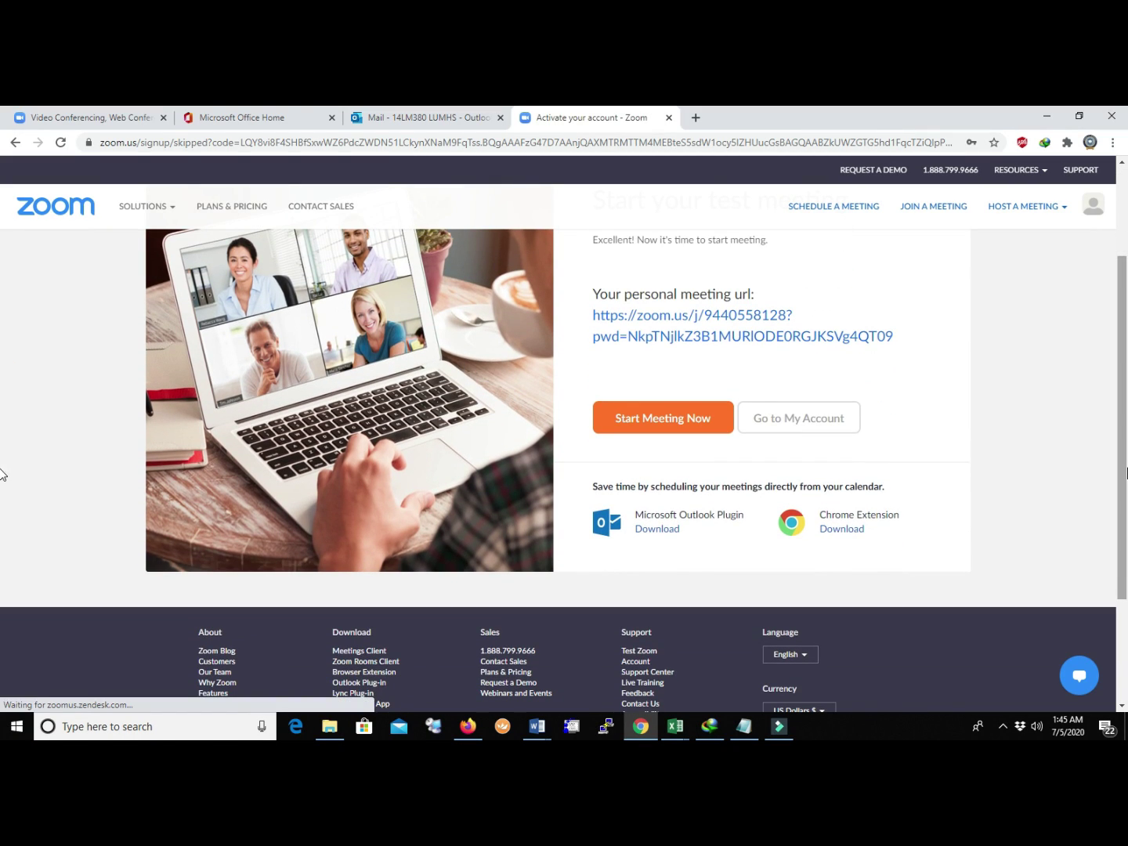
{"action": "left_click", "coordinate": [811, 426]}
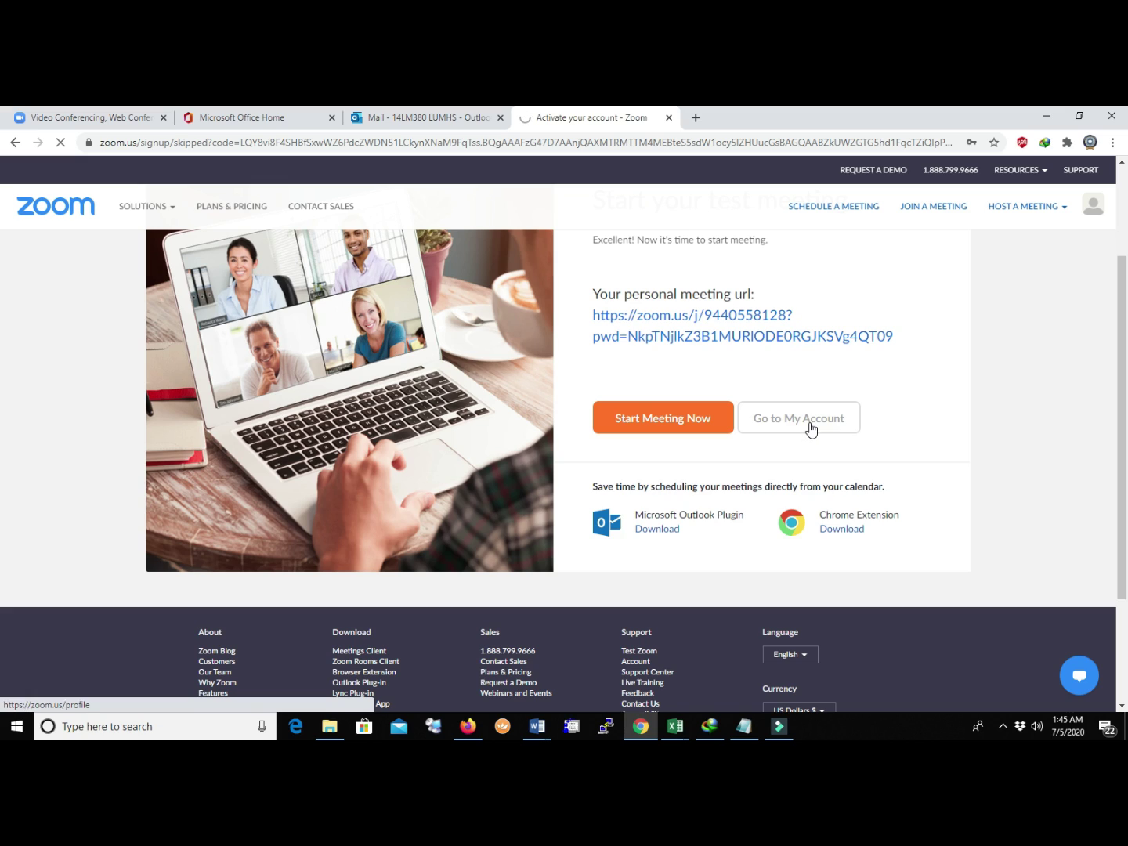
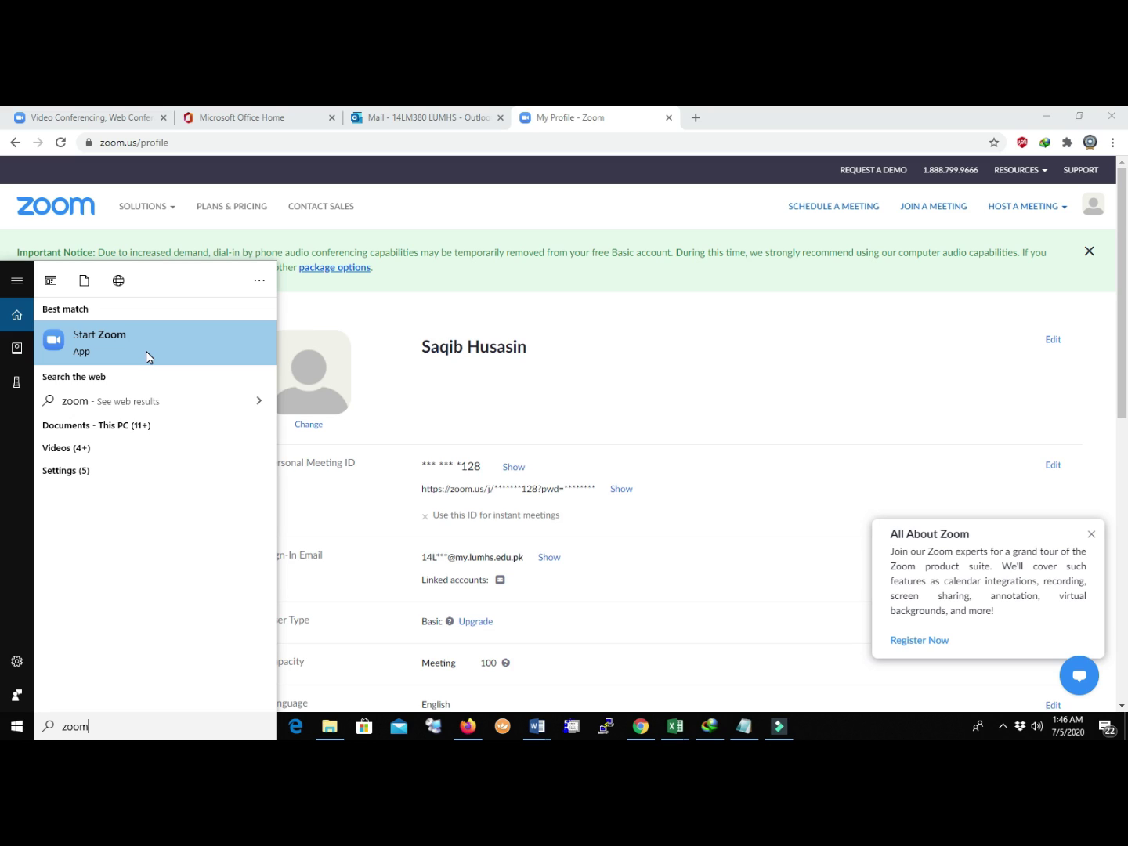
Step: Launch the Zoom Cloud Meetings desktop app from the Start menu search results
{"action": "left_click", "coordinate": [148, 356]}
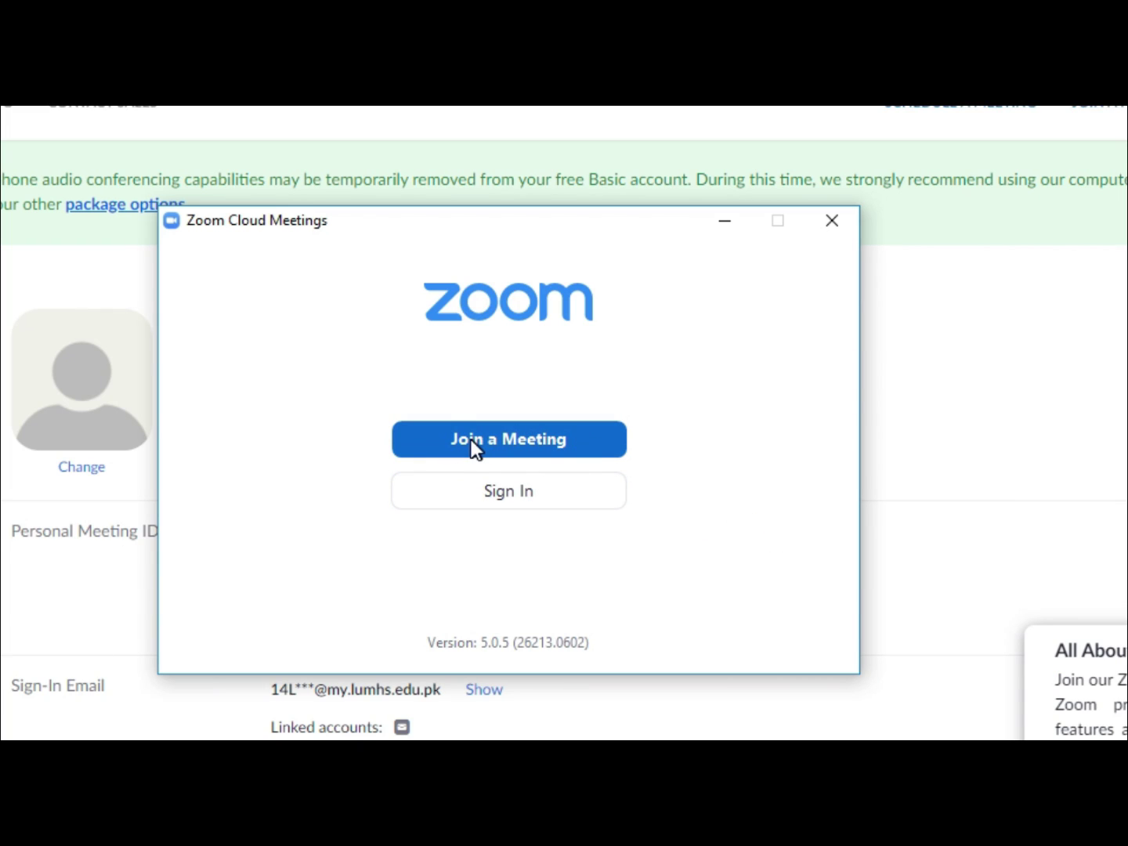
Step: On Zoom's Sign In form, enter the account e-mail and password, then tick 'Keep me signed in'
{"action": "left_click", "coordinate": [509, 492]}
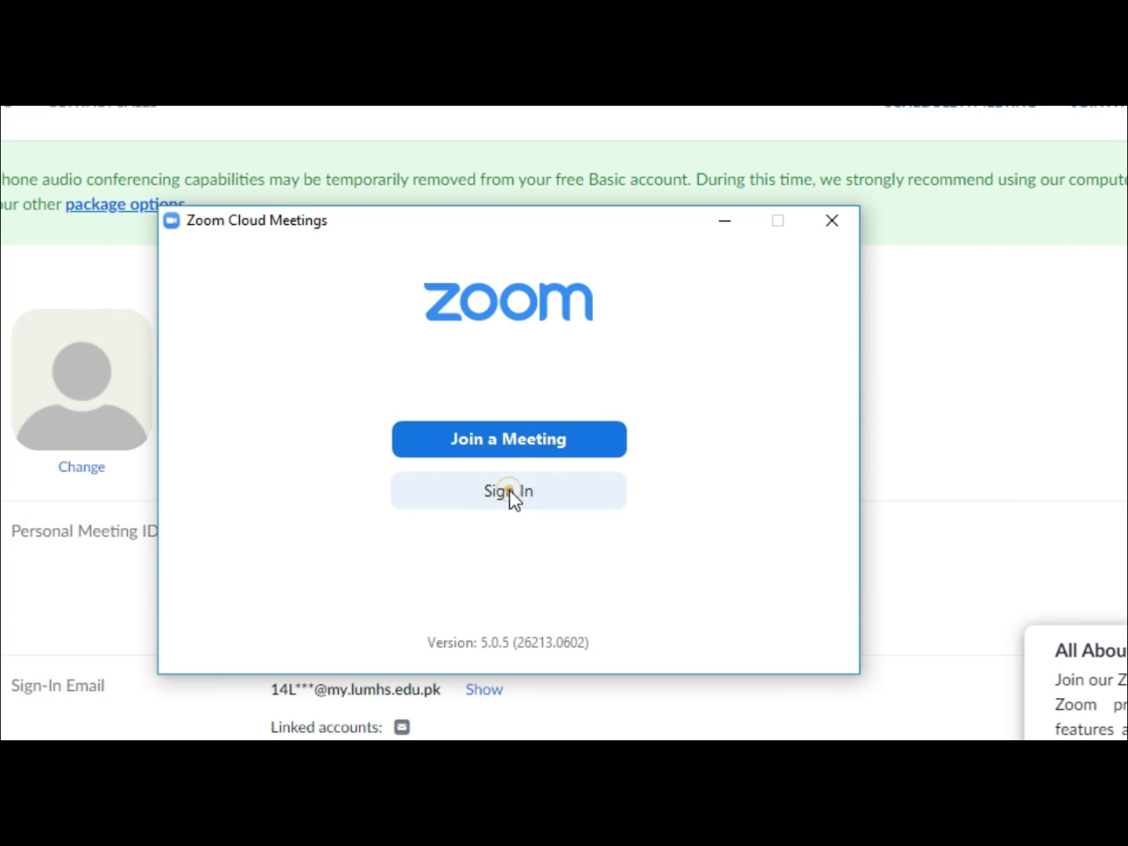
{"action": "left_click", "coordinate": [365, 380]}
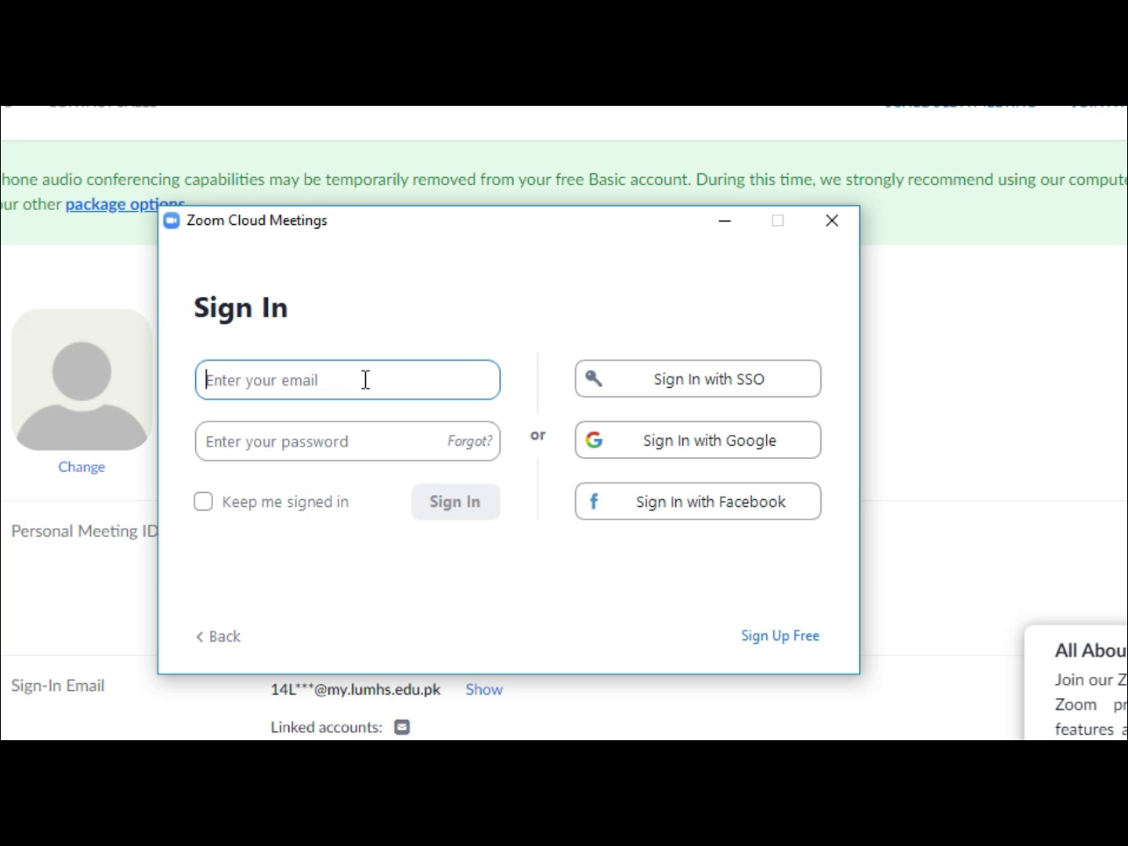
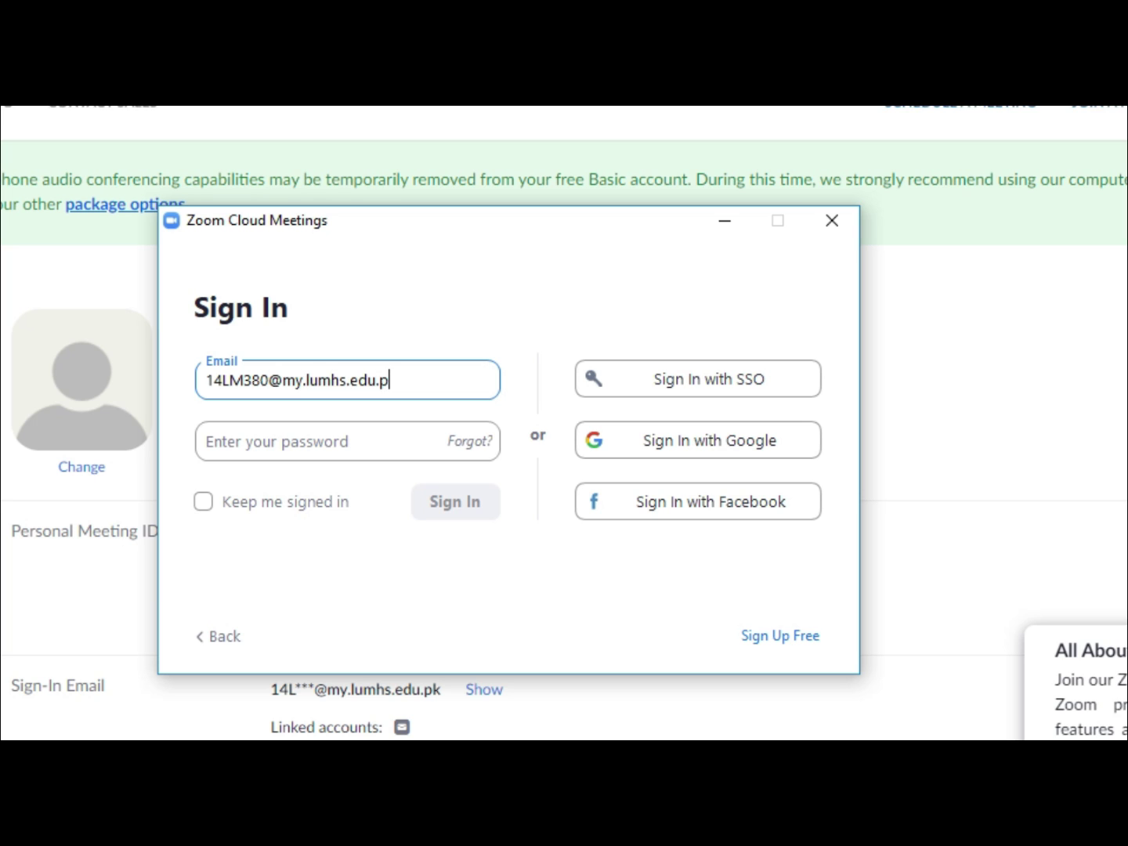
{"action": "key", "text": "Tab"}
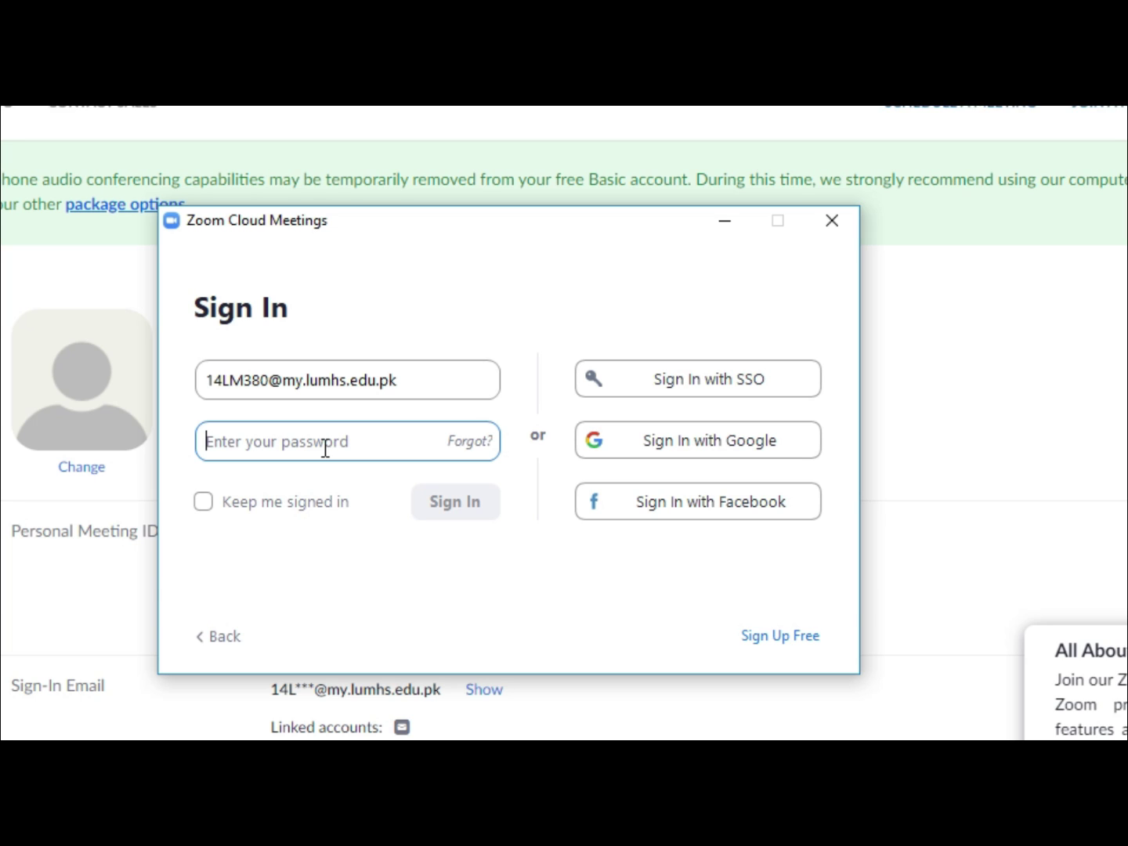
{"action": "type", "text": "********"}
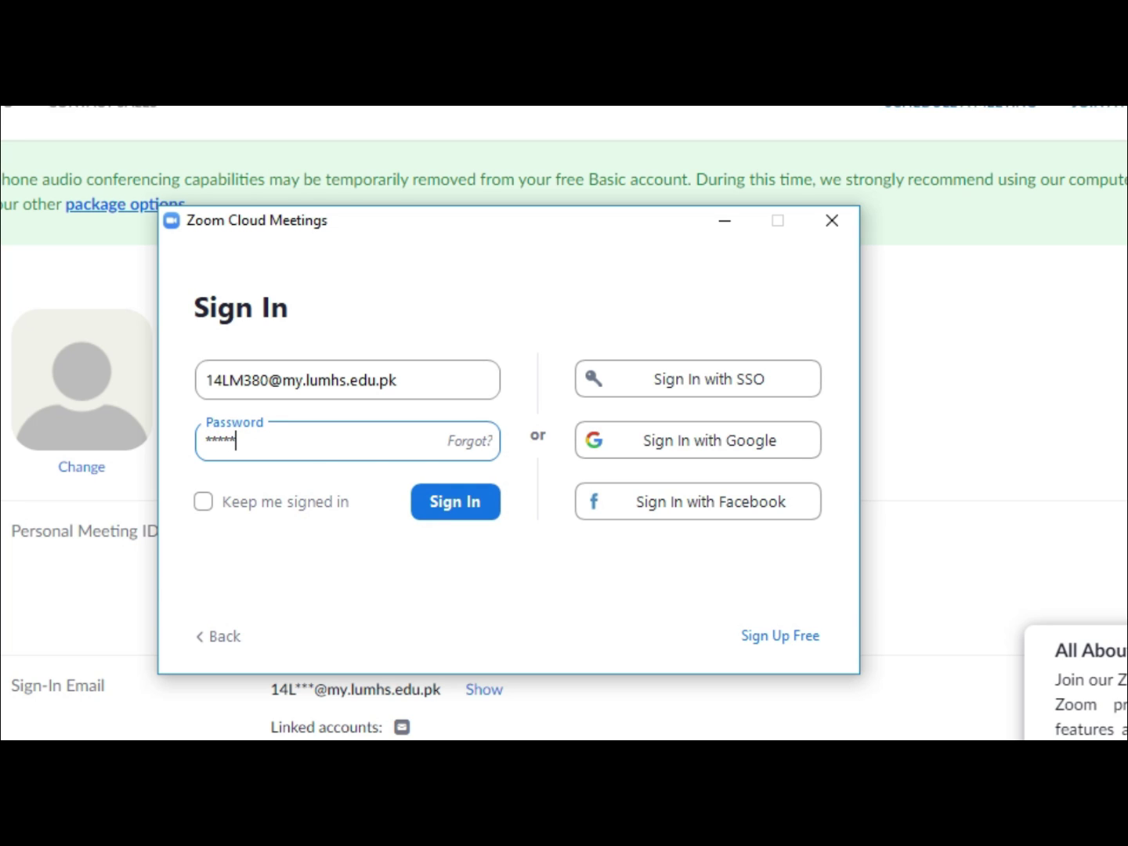
{"action": "type", "text": "***"}
{"action": "left_click", "coordinate": [253, 503]}
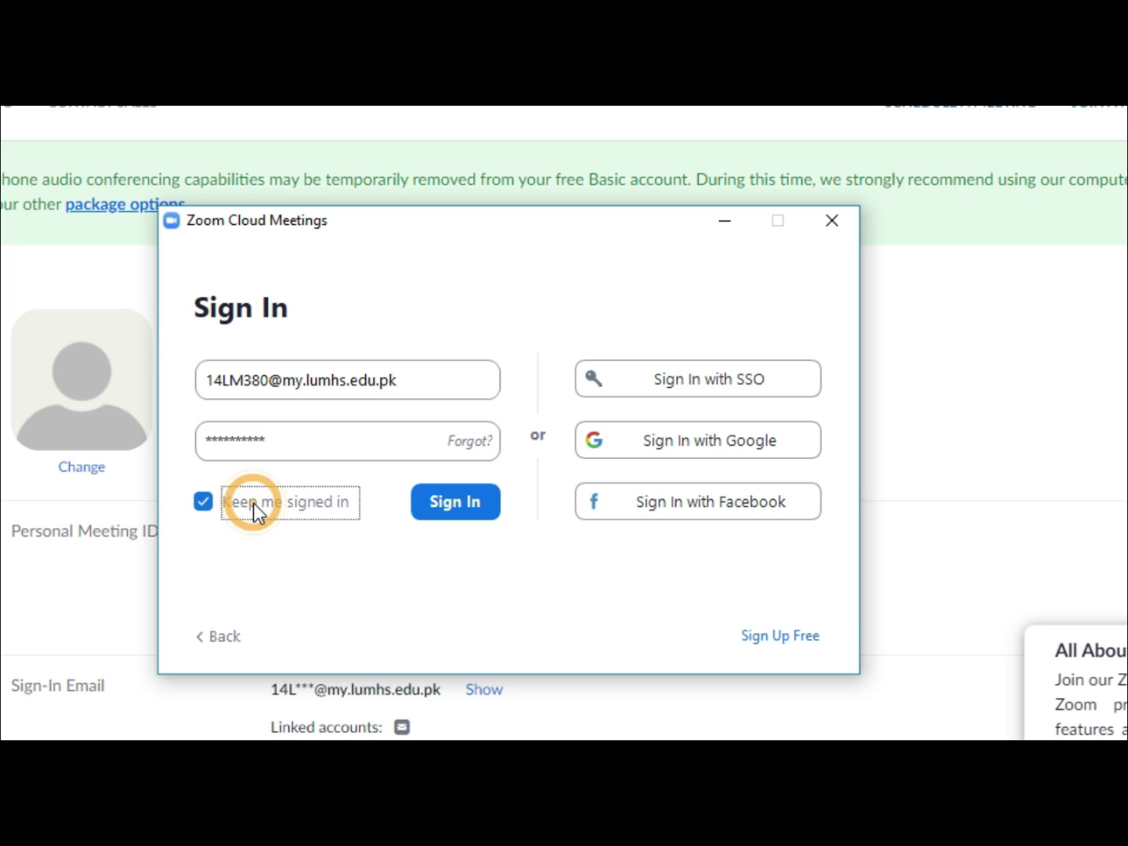